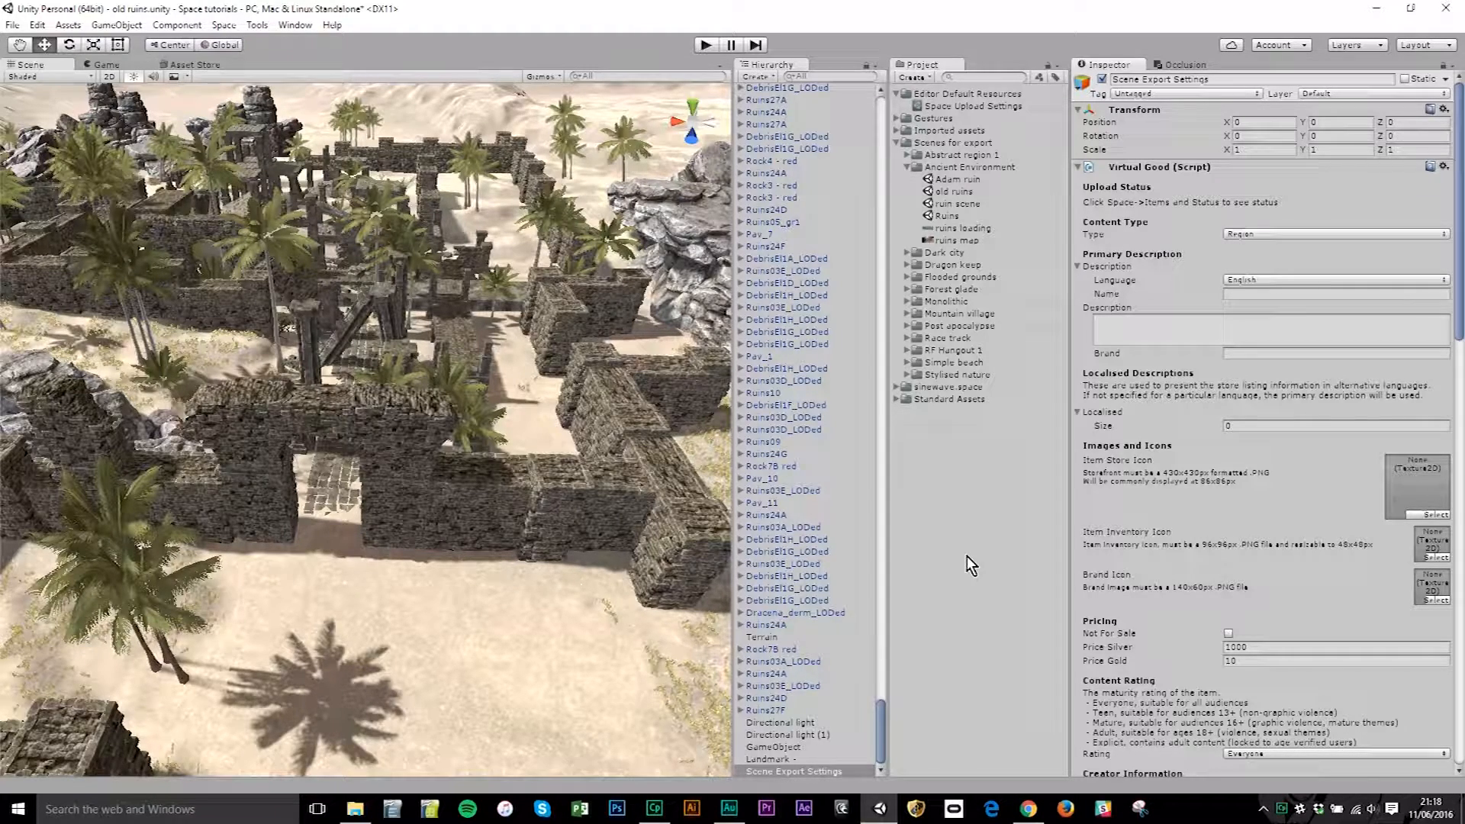
Step: Select the Scene Export Settings object and set its content type to Region
left_click(804, 772)
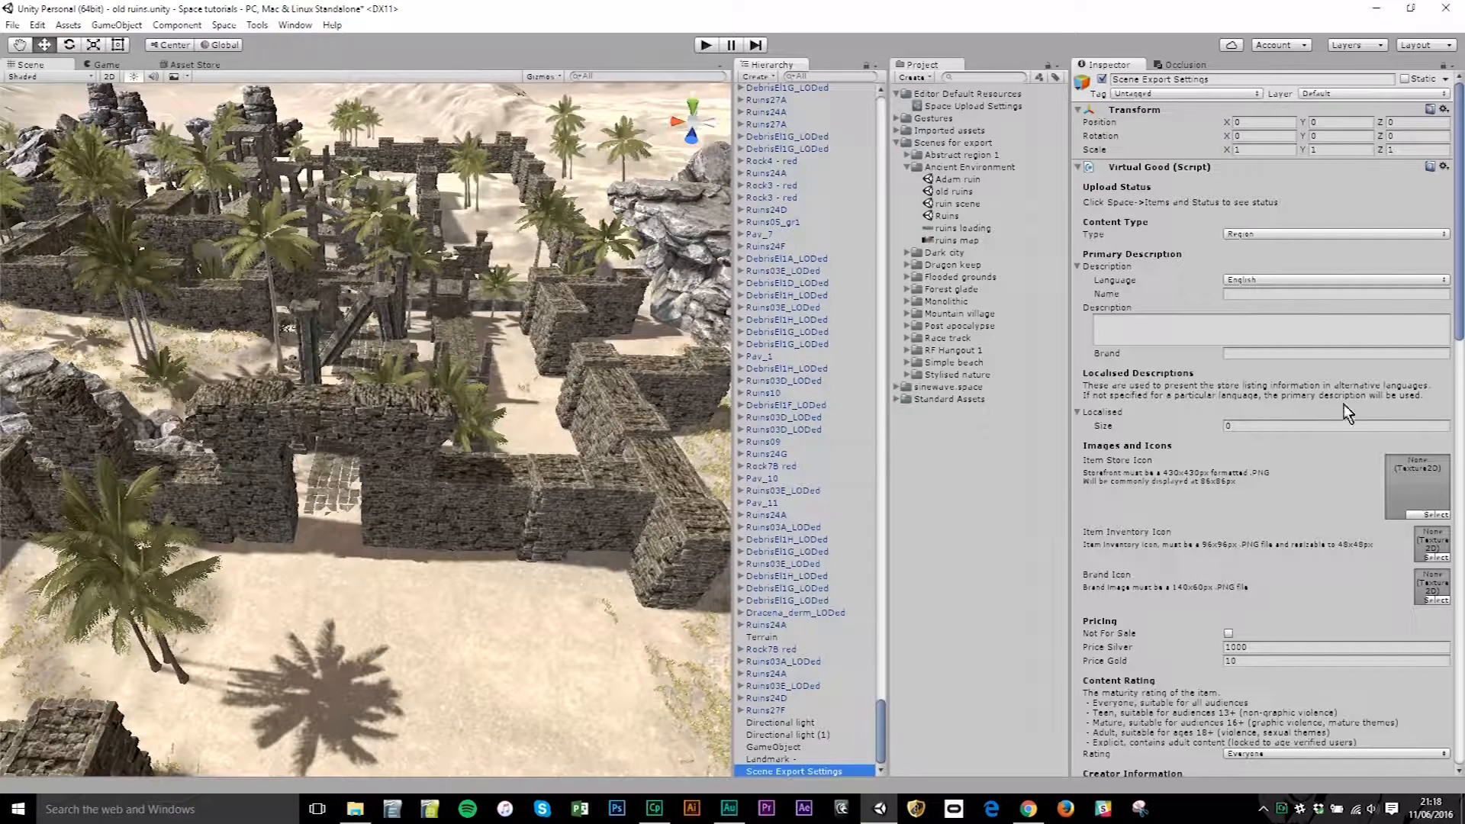
mouse_move(1204, 660)
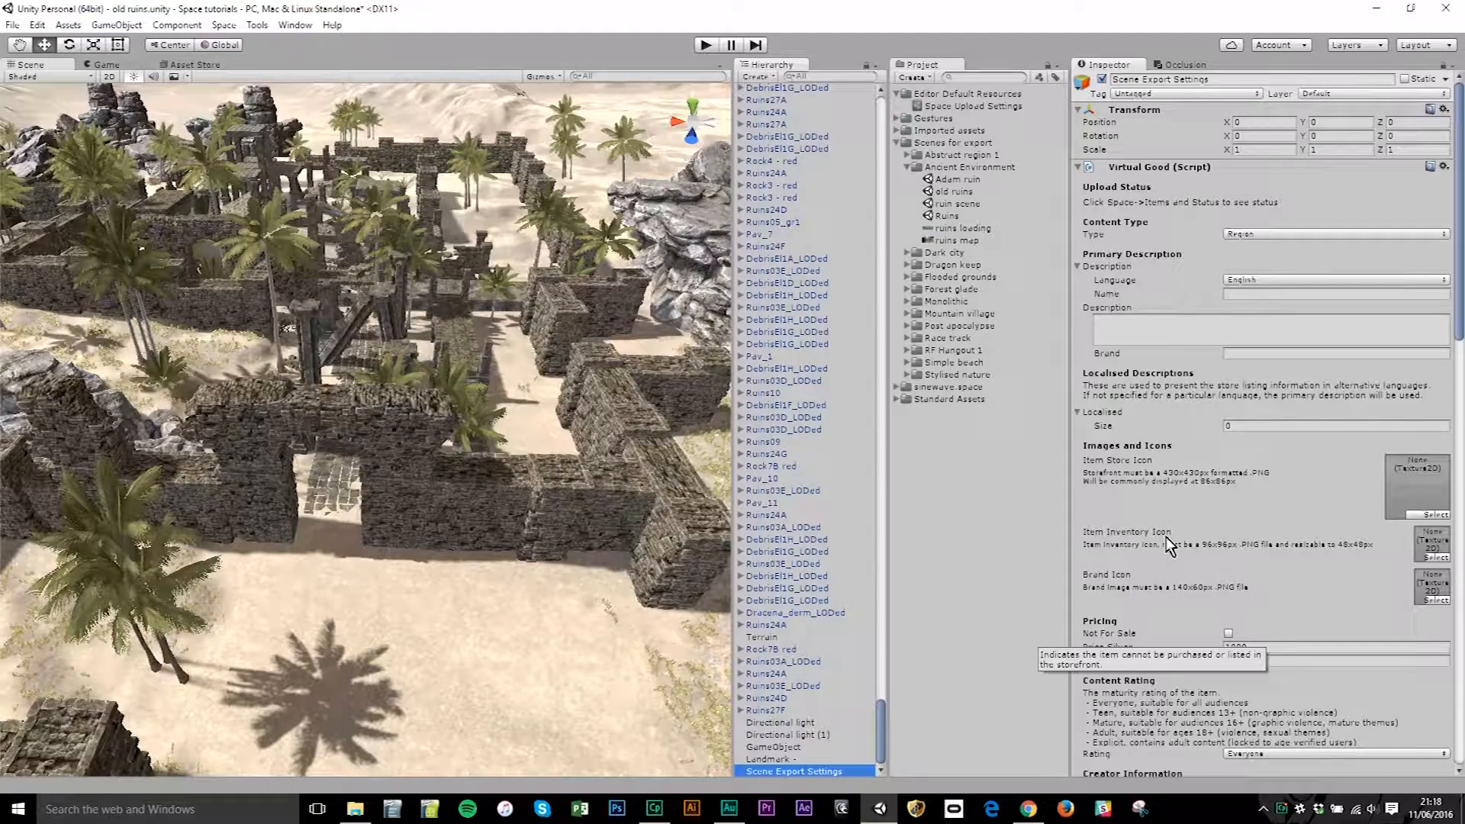
left_click(1292, 233)
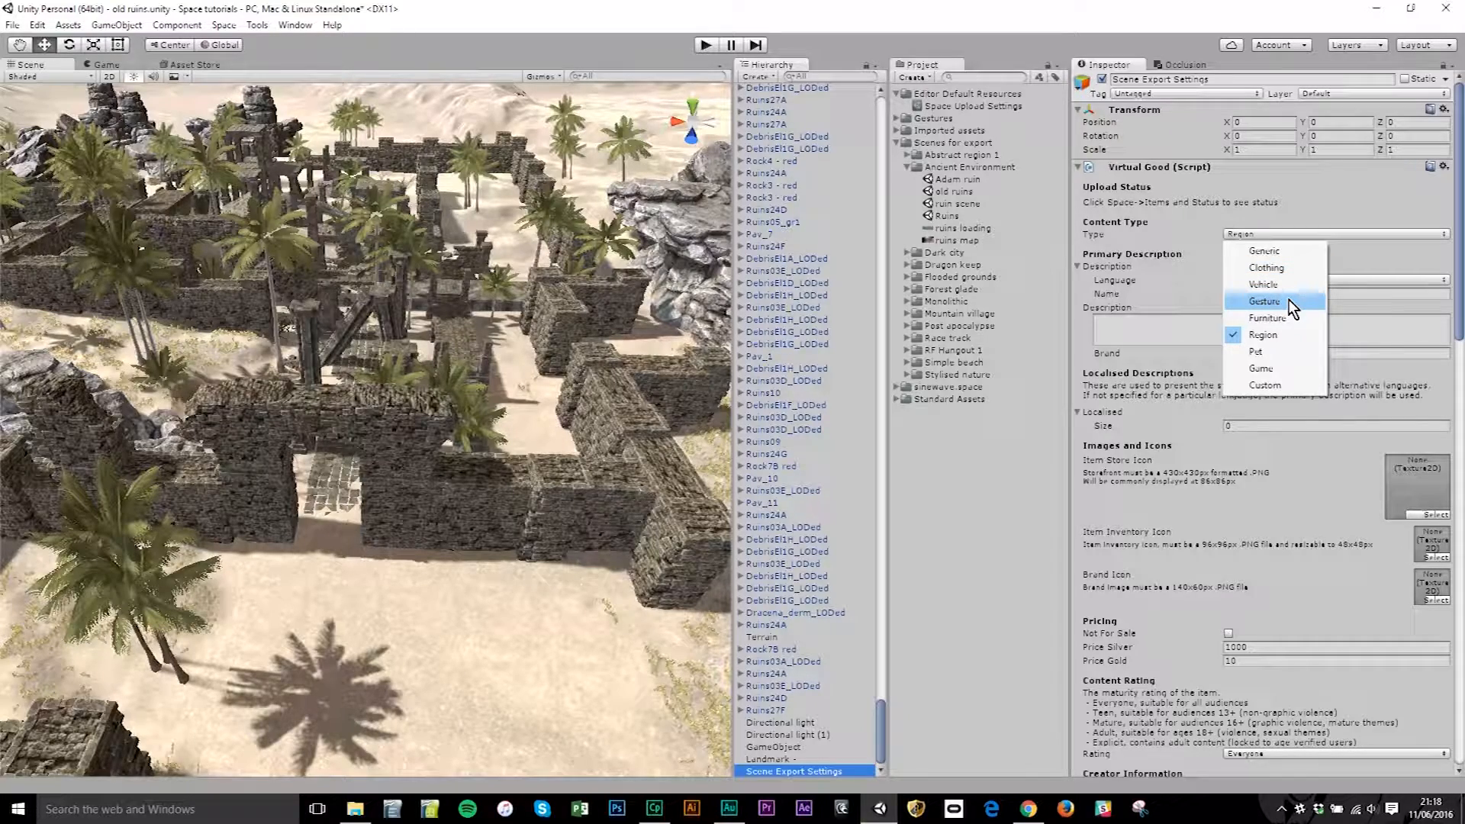
left_click(1272, 337)
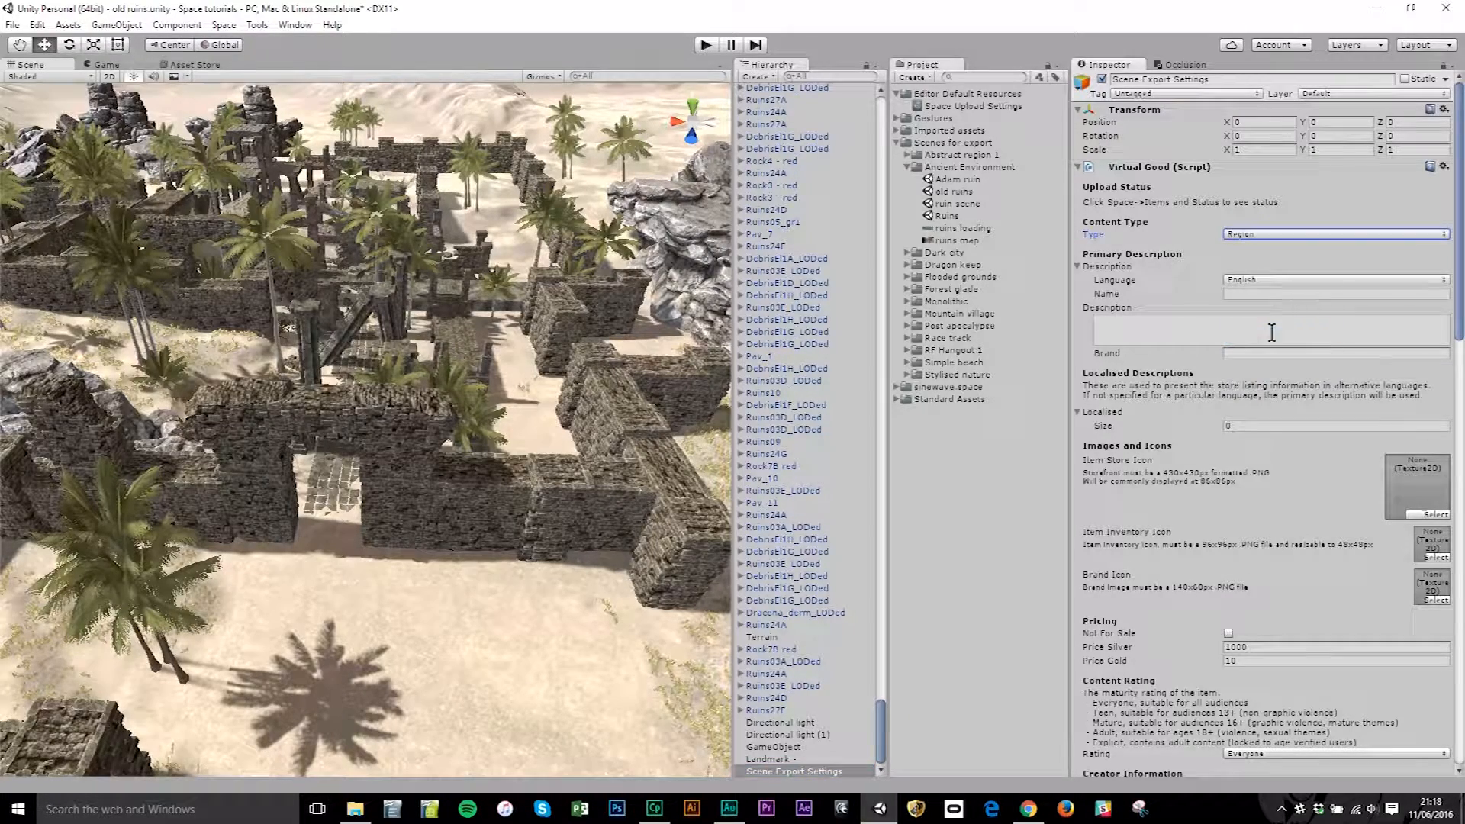
Step: Name the item "Old Ruin" and enter the primary description "Old Ruin - content created by Manufactura K4"
left_click(1262, 294)
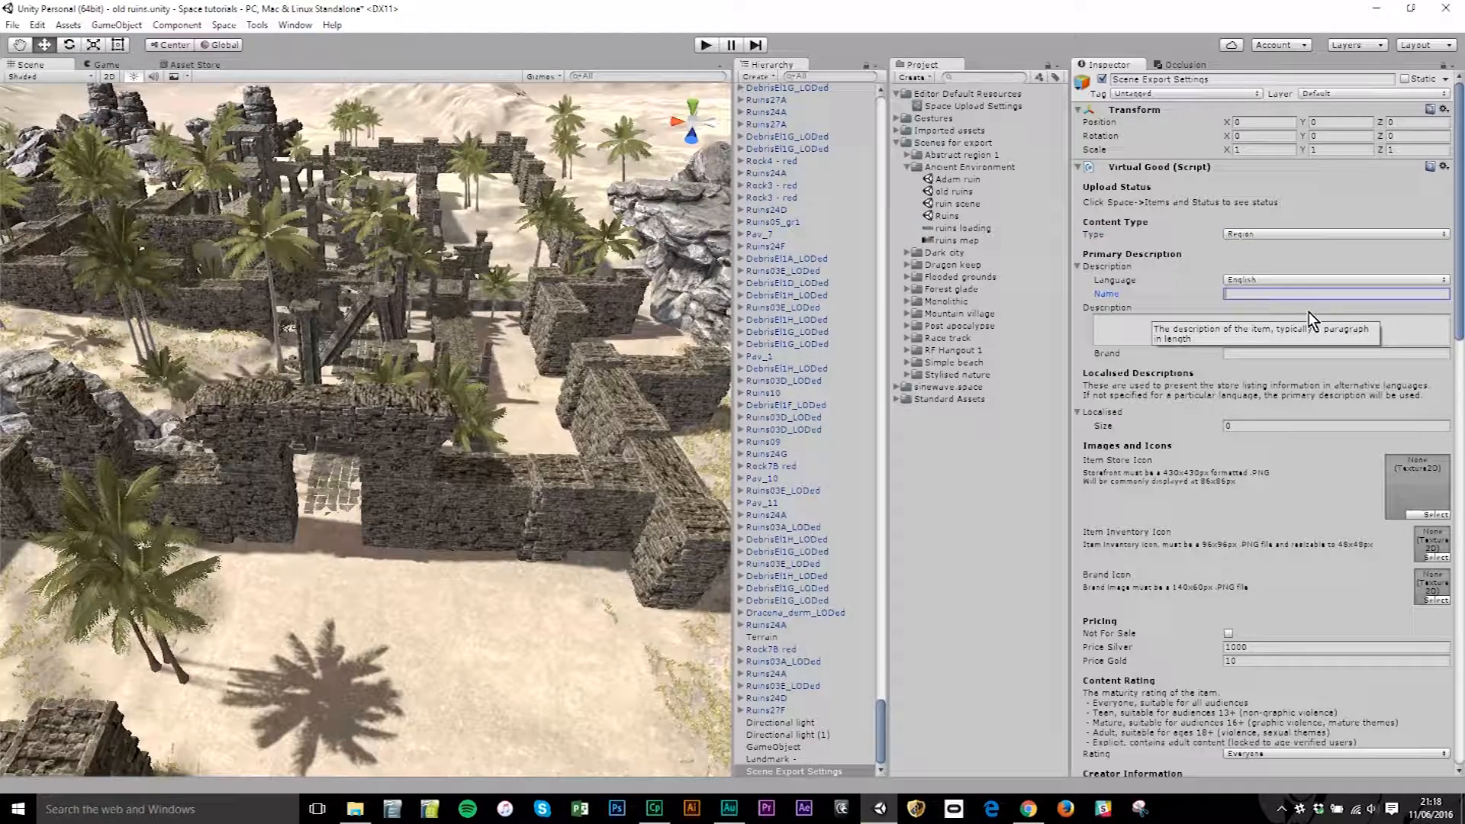
type("Old Ruin")
left_click(1308, 313)
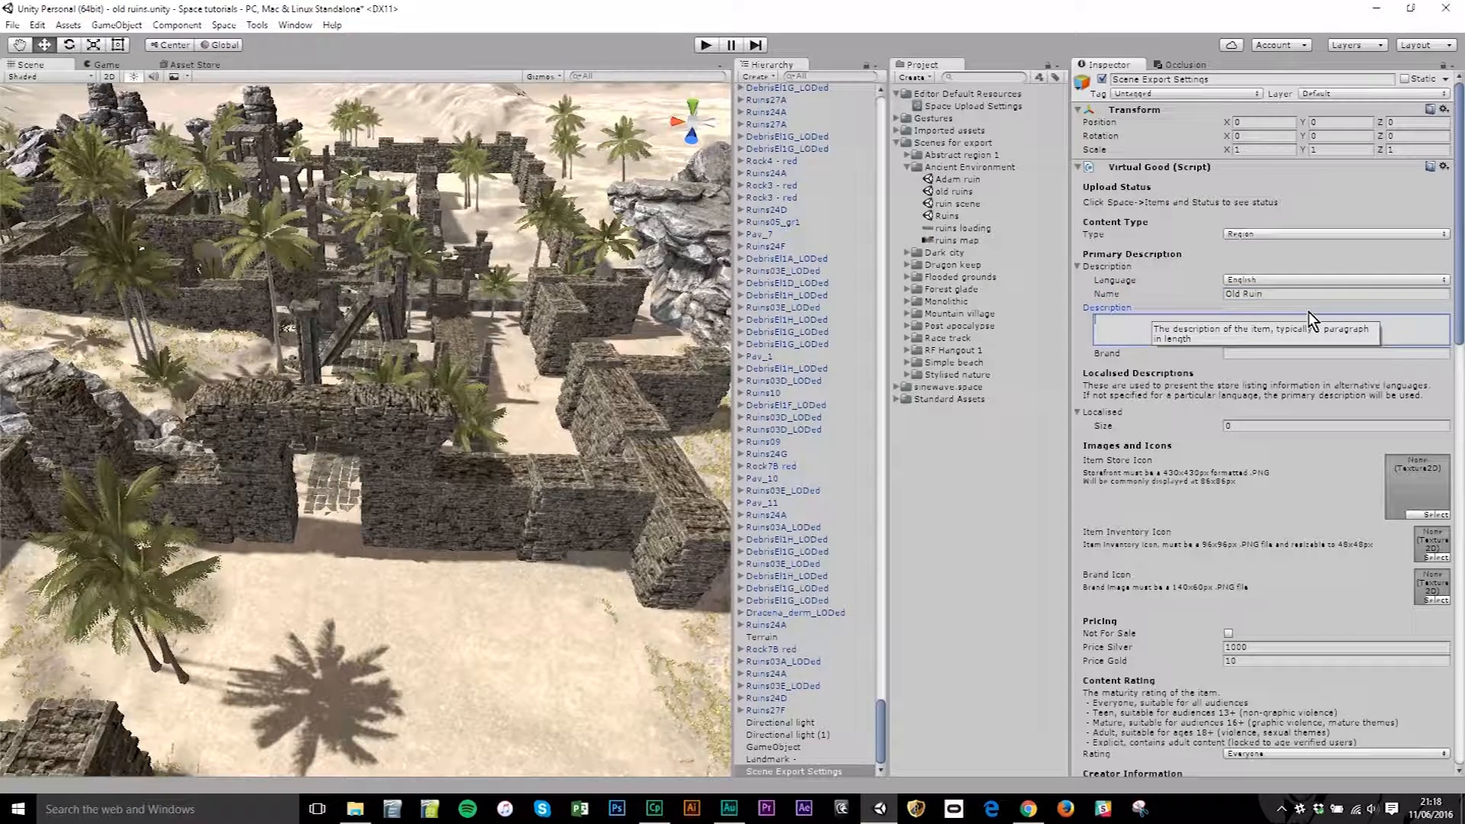
type("Old")
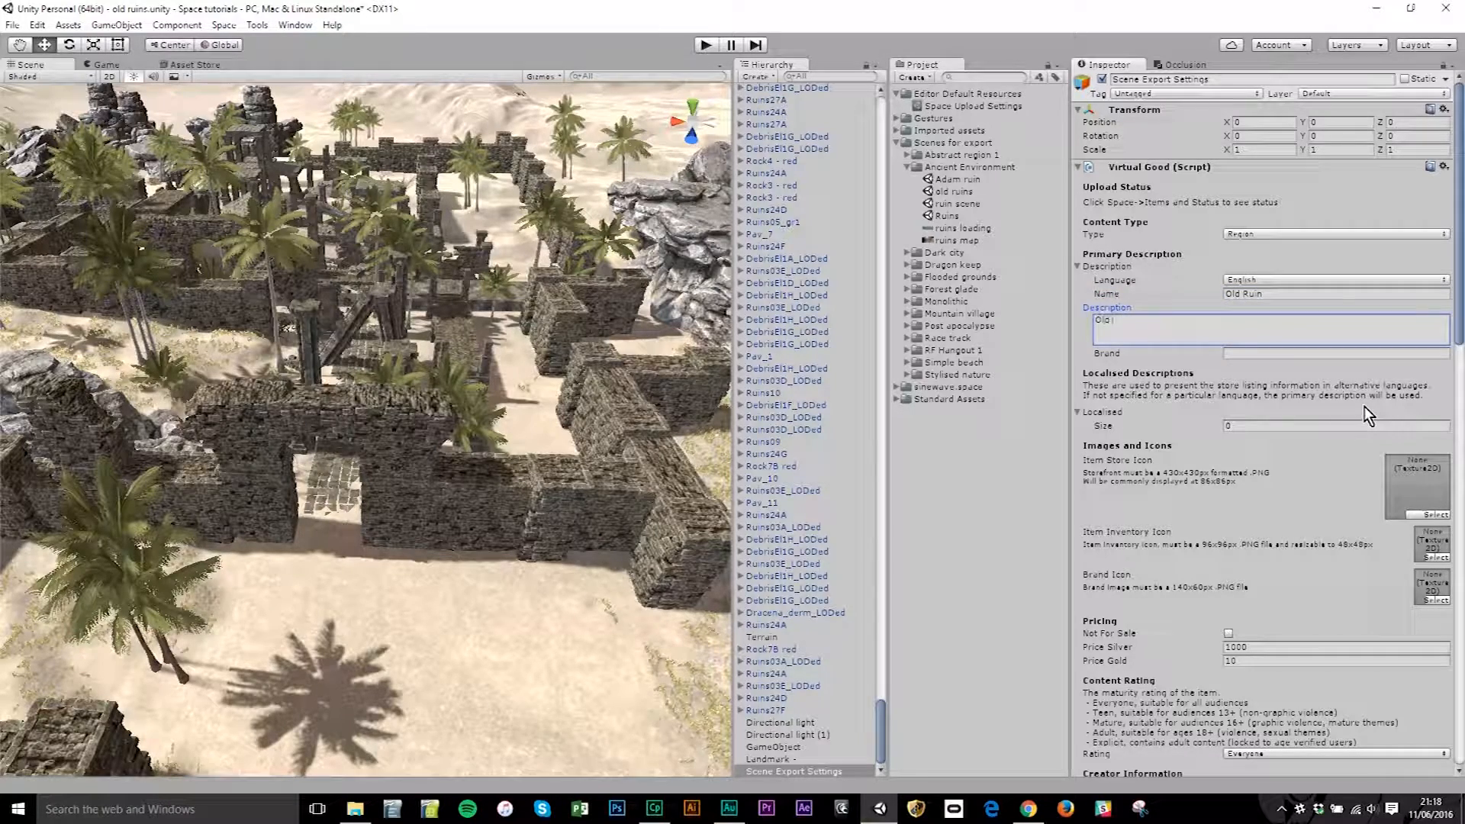
type(" Ruin - content created by Manufactura K4")
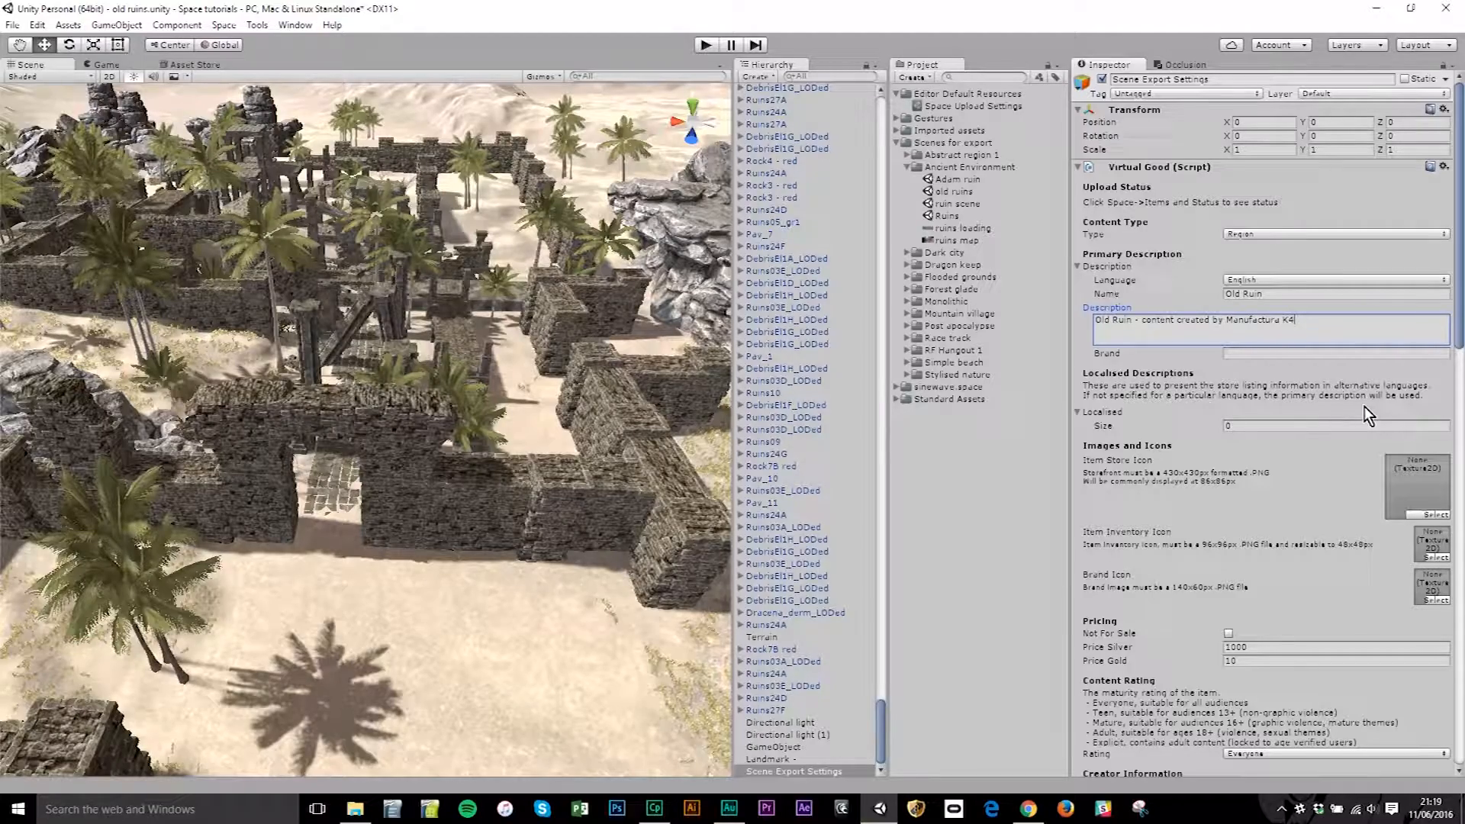
left_click_drag(362, 391, 394, 333, "alt")
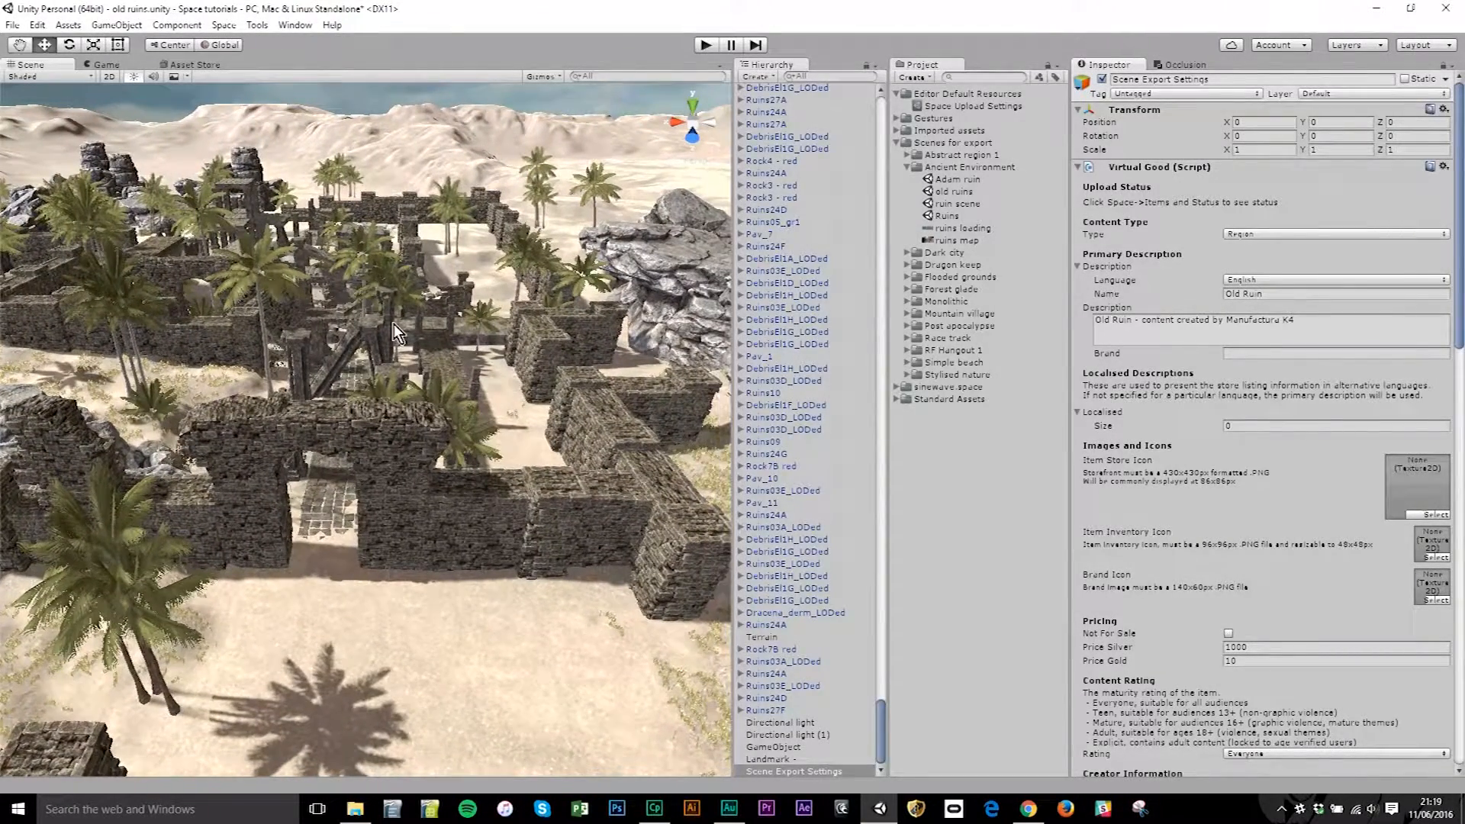
left_click(183, 64)
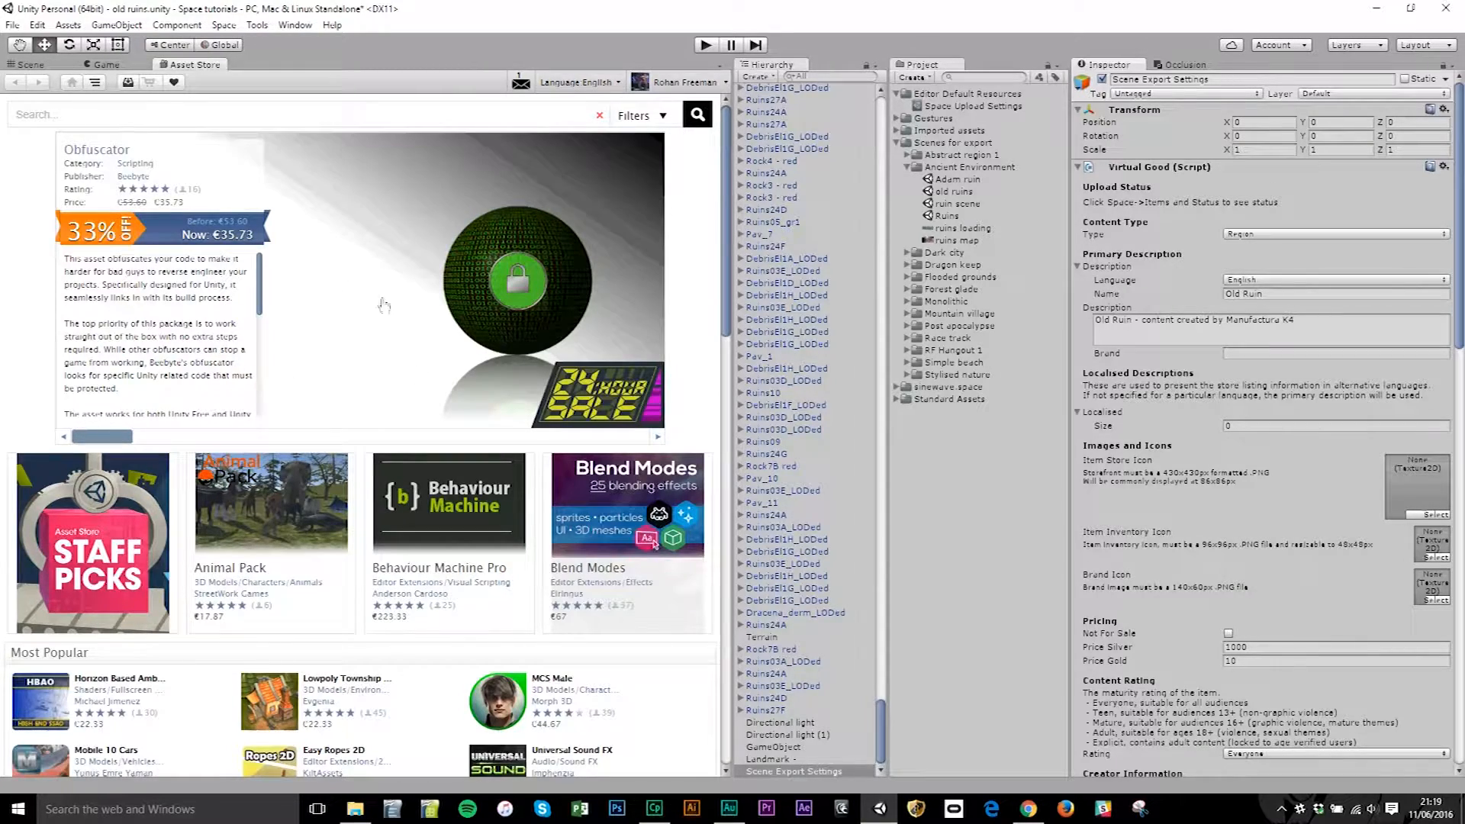
left_click(29, 65)
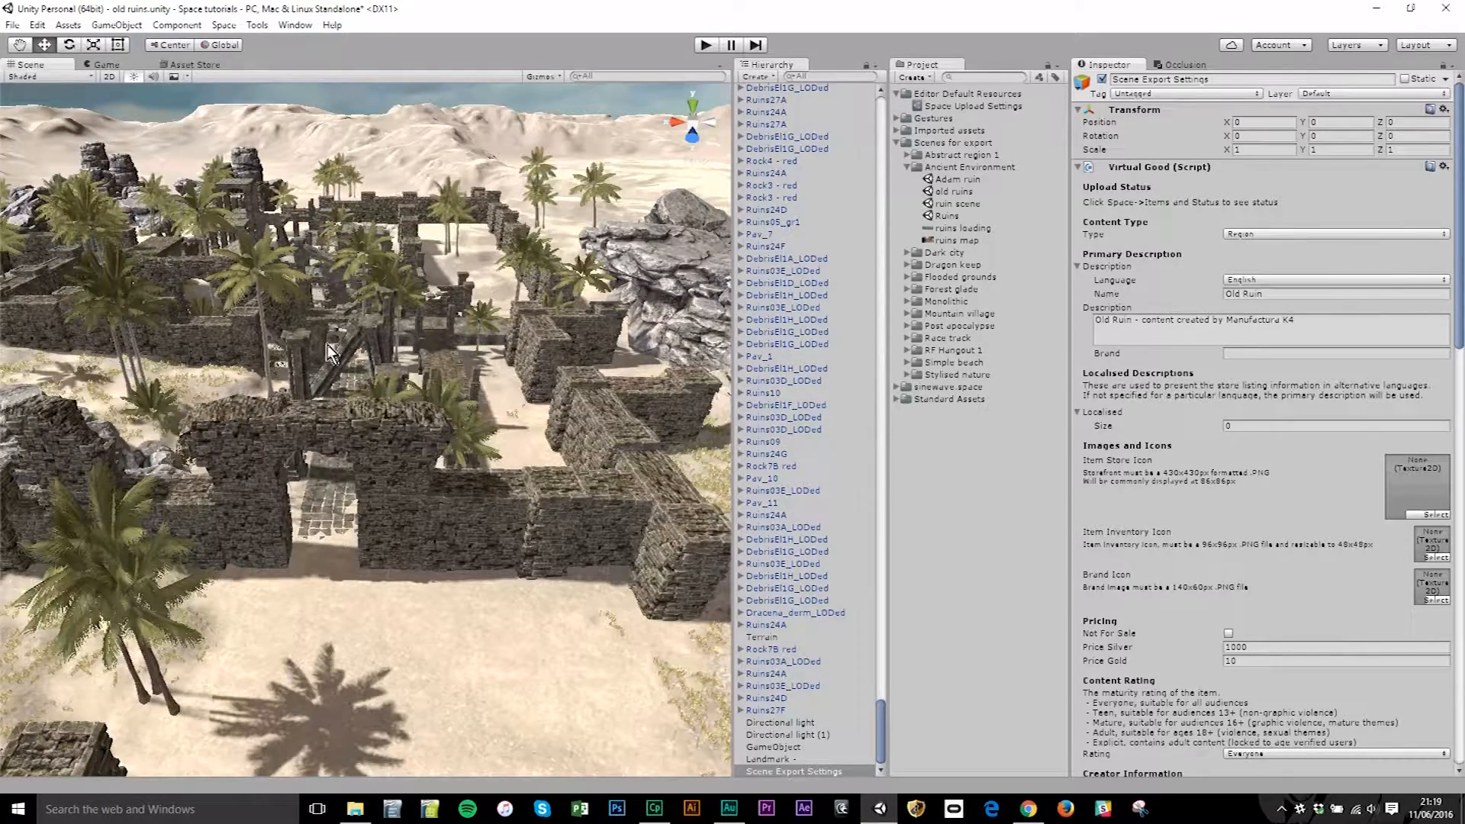
left_click_drag(304, 357, 446, 398, "alt")
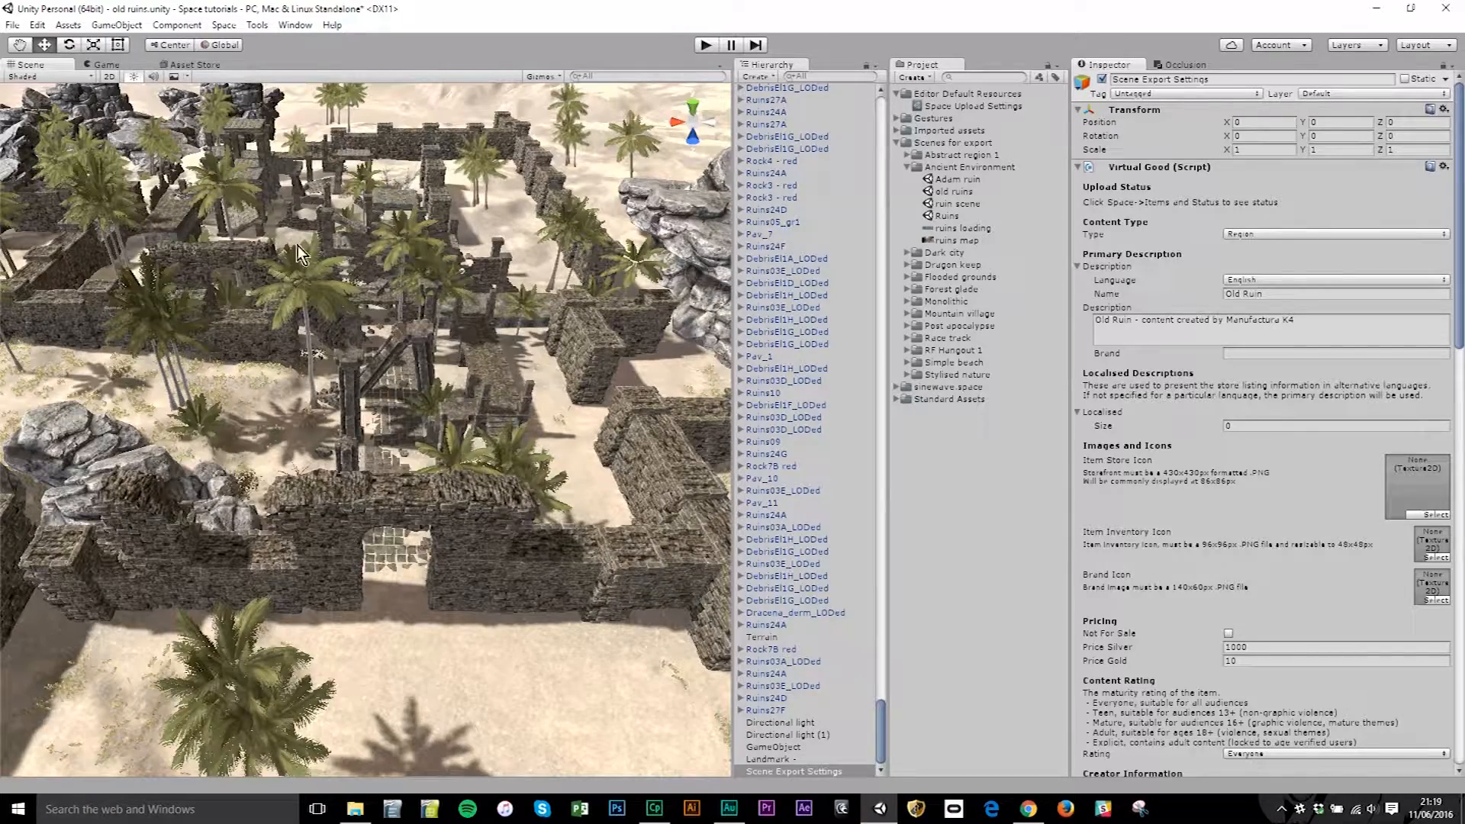
left_click_drag(442, 386, 388, 313, "alt")
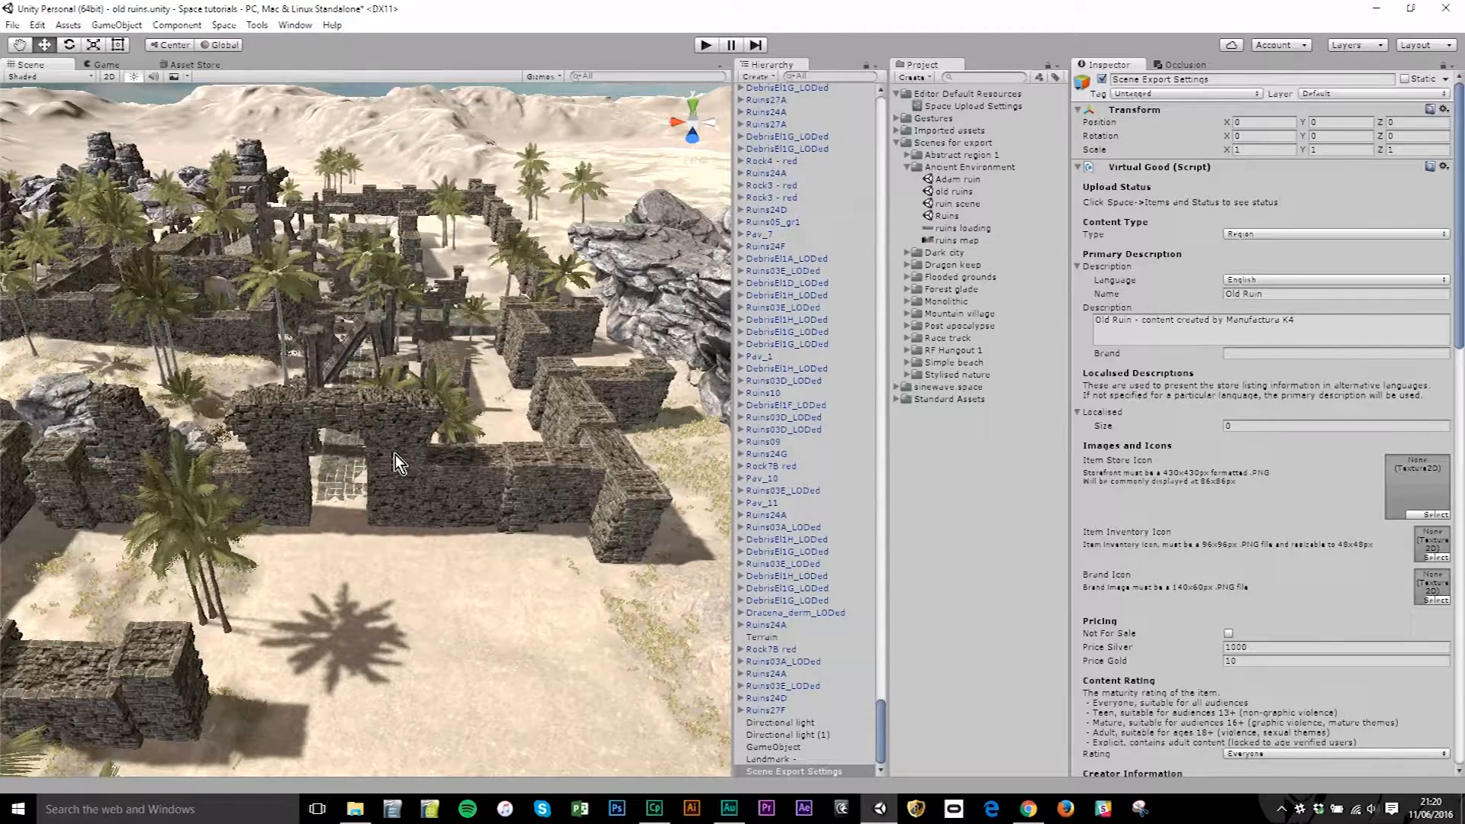
Step: Mark the item as not for sale and set both its silver and gold prices to 0
left_click(1228, 633)
left_click(1126, 647)
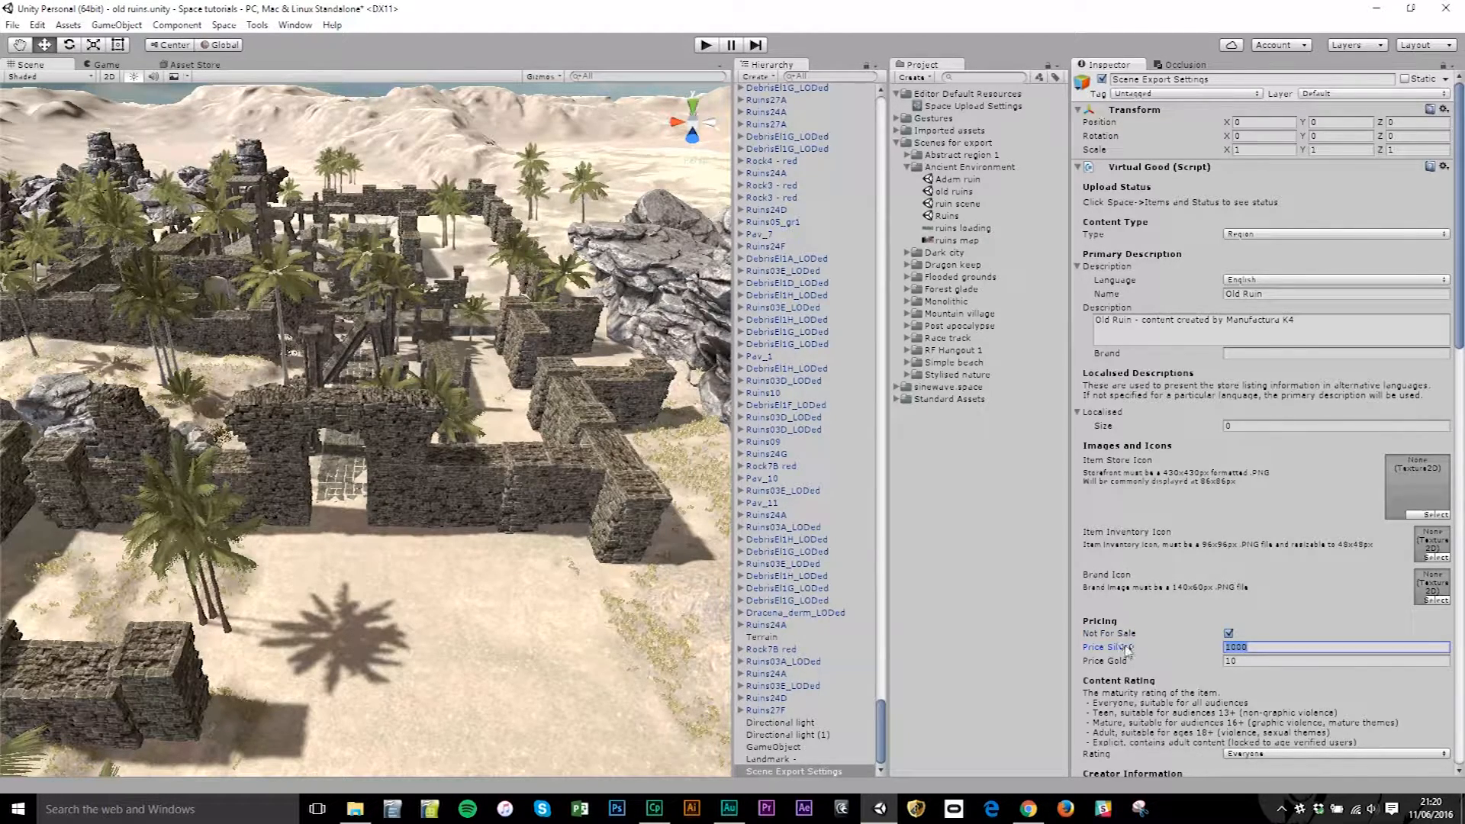
type("0")
key("Tab")
type("0")
key("Tab")
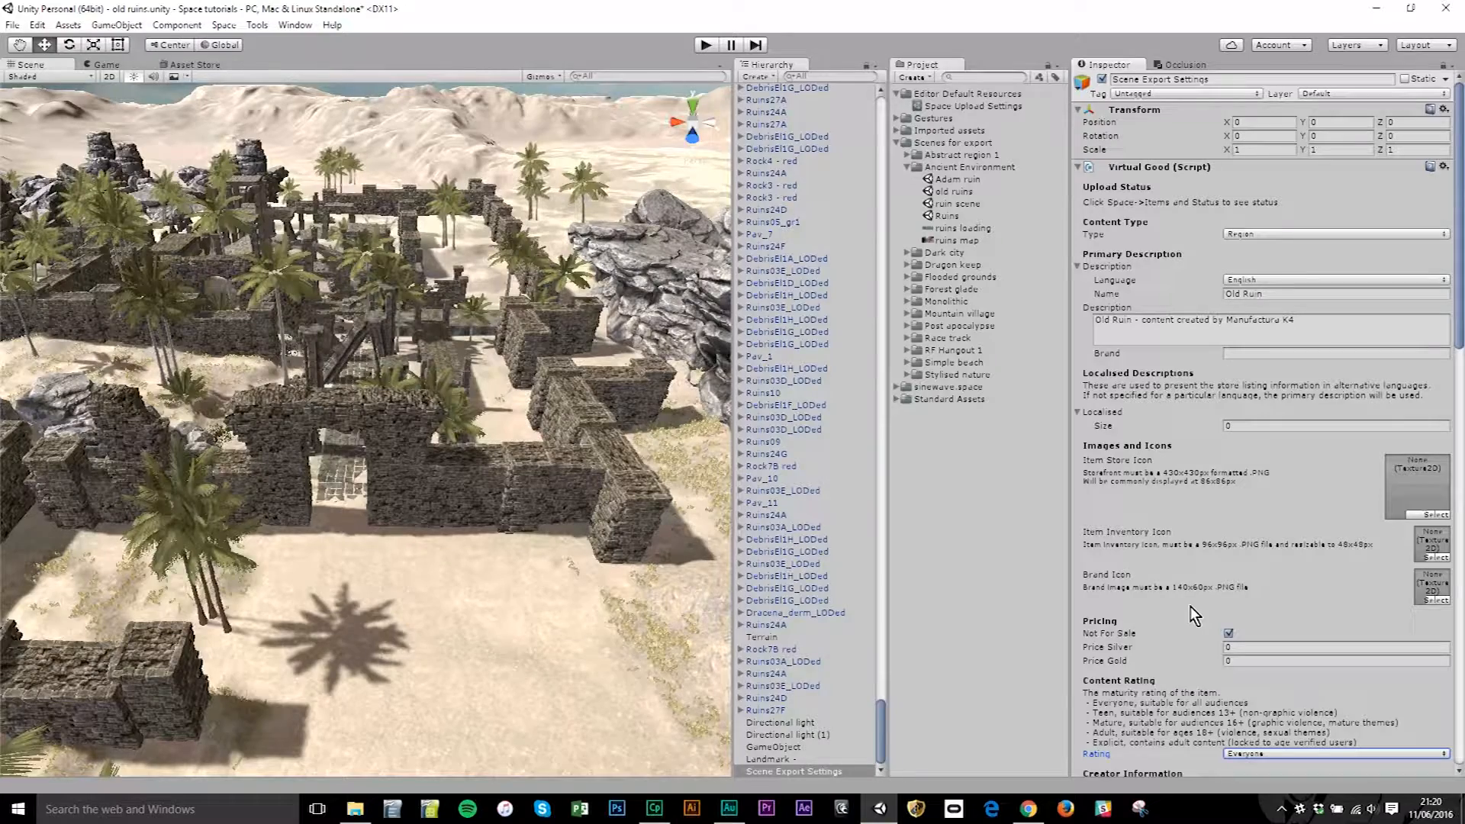
Step: Enter "Sine Wave Entertainment" as the brand in the primary description
left_click(1261, 354)
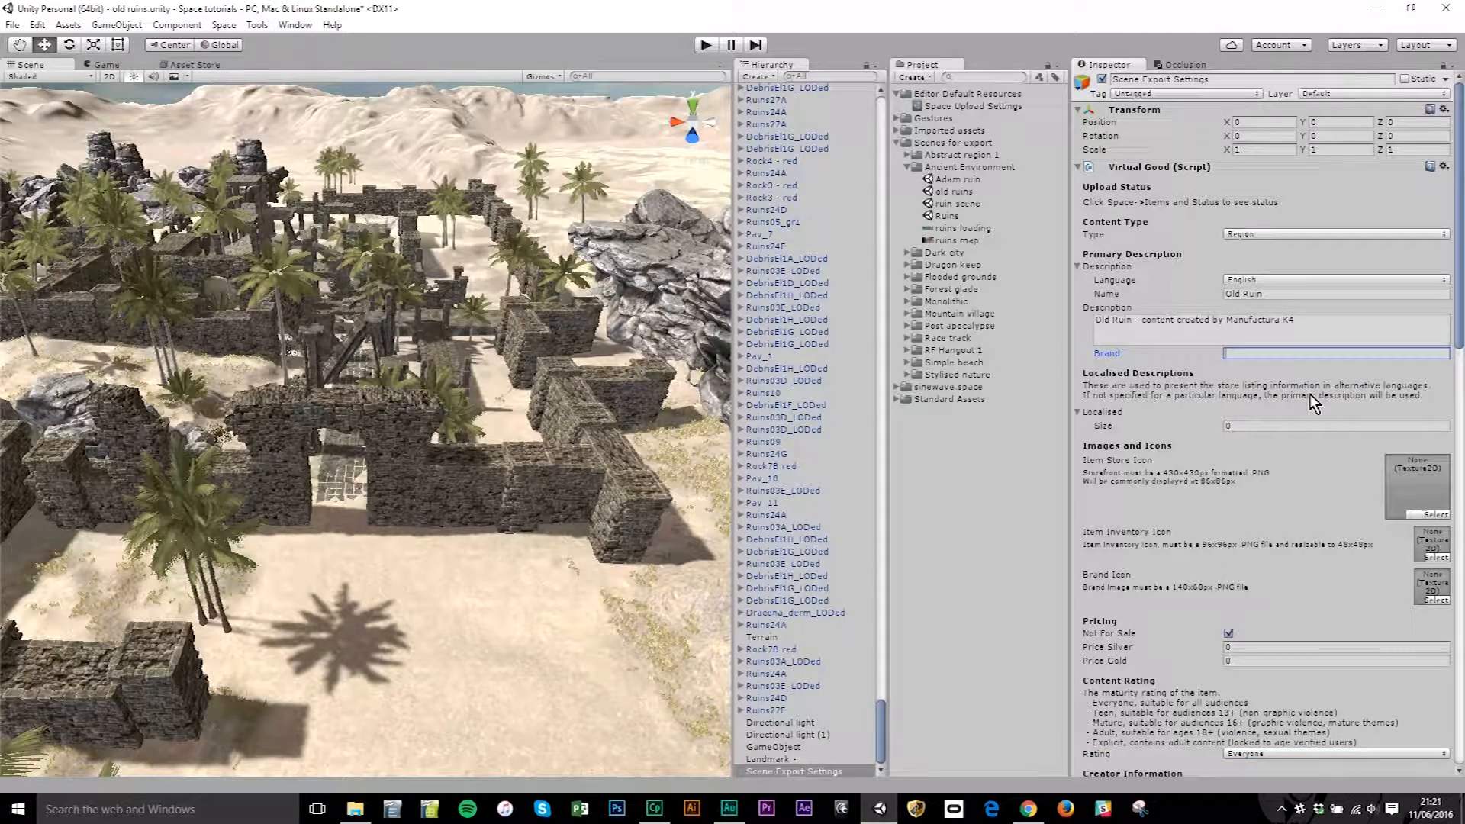
type("Sine Wave Entertainment")
key("Tab")
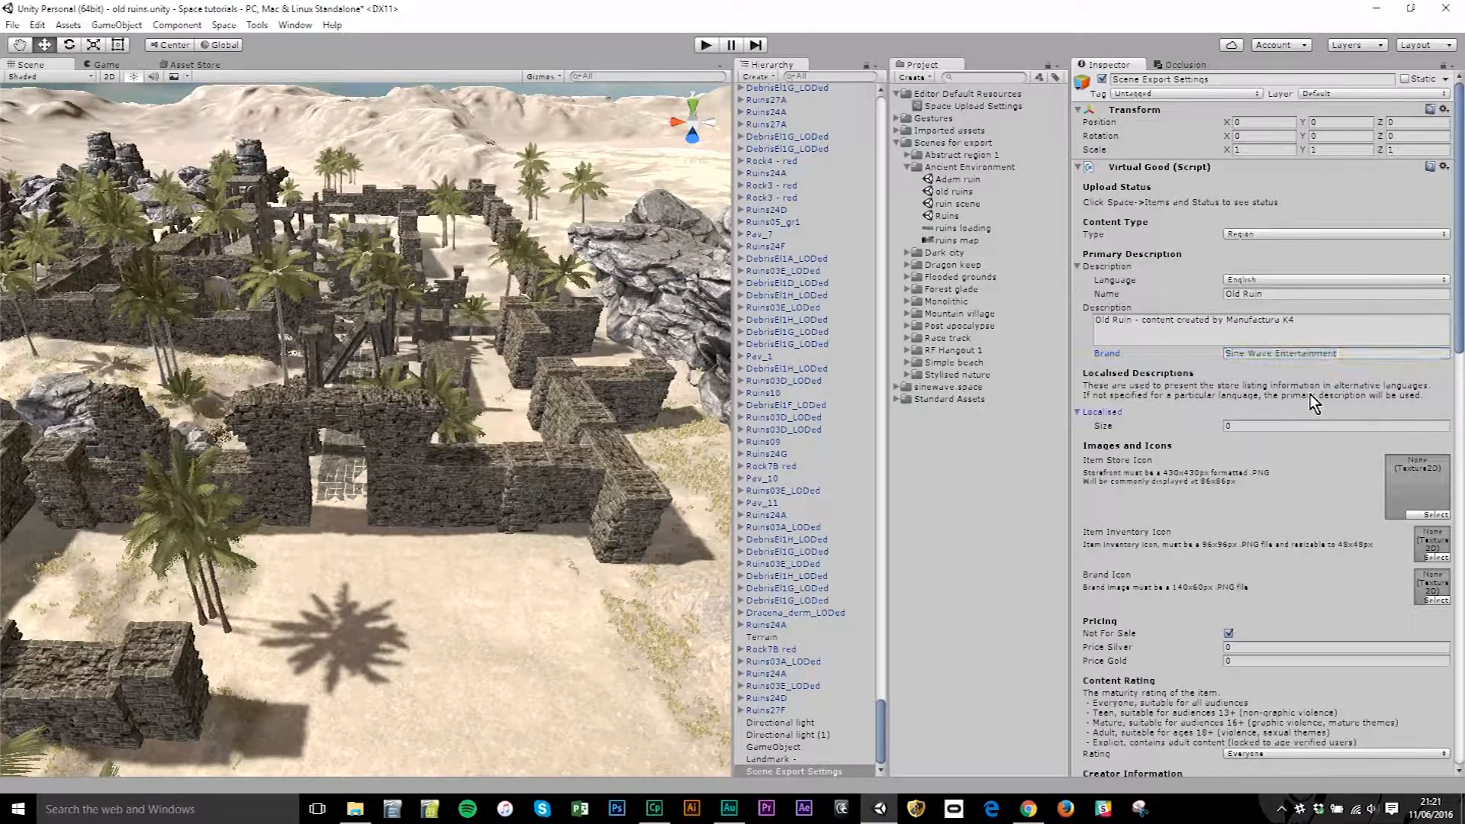
Step: Add three localised descriptions in Chinese, French and Spanish, giving the Chinese one the placeholder name "sfdv"
left_click(1277, 426)
type("3")
key("Return")
left_click(1247, 453)
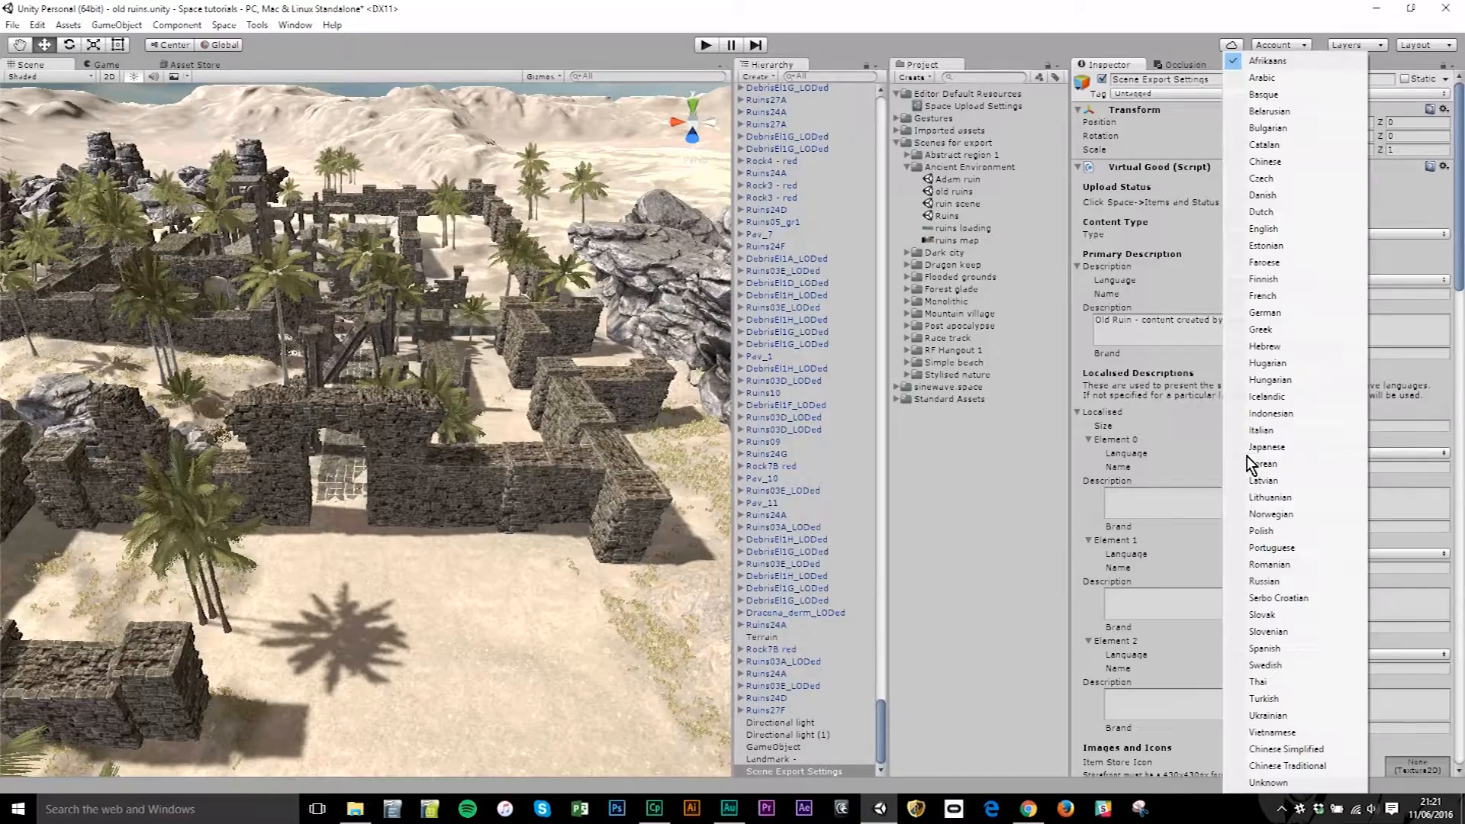
left_click(1307, 166)
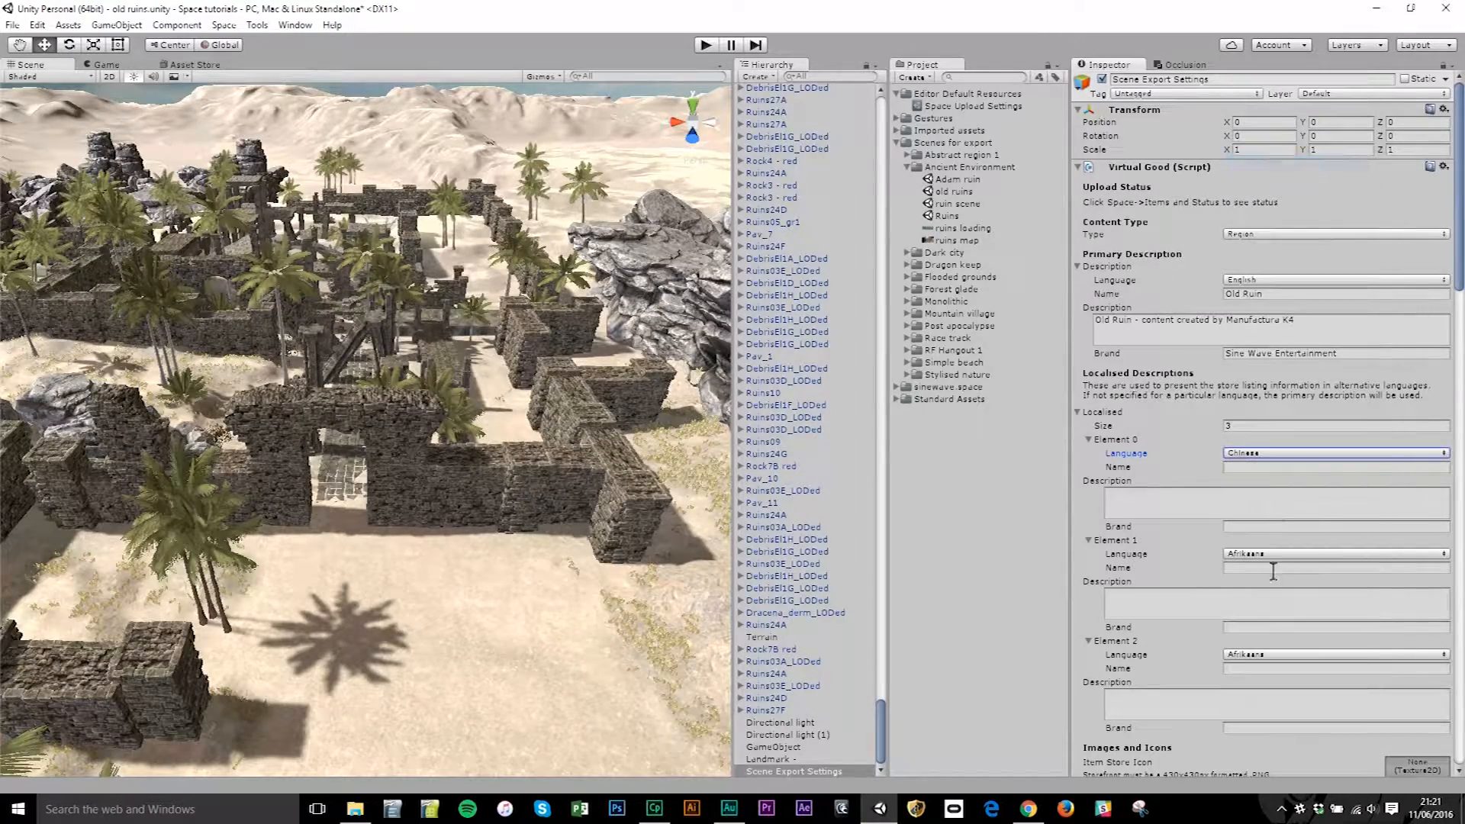
left_click(1274, 552)
left_click(1306, 296)
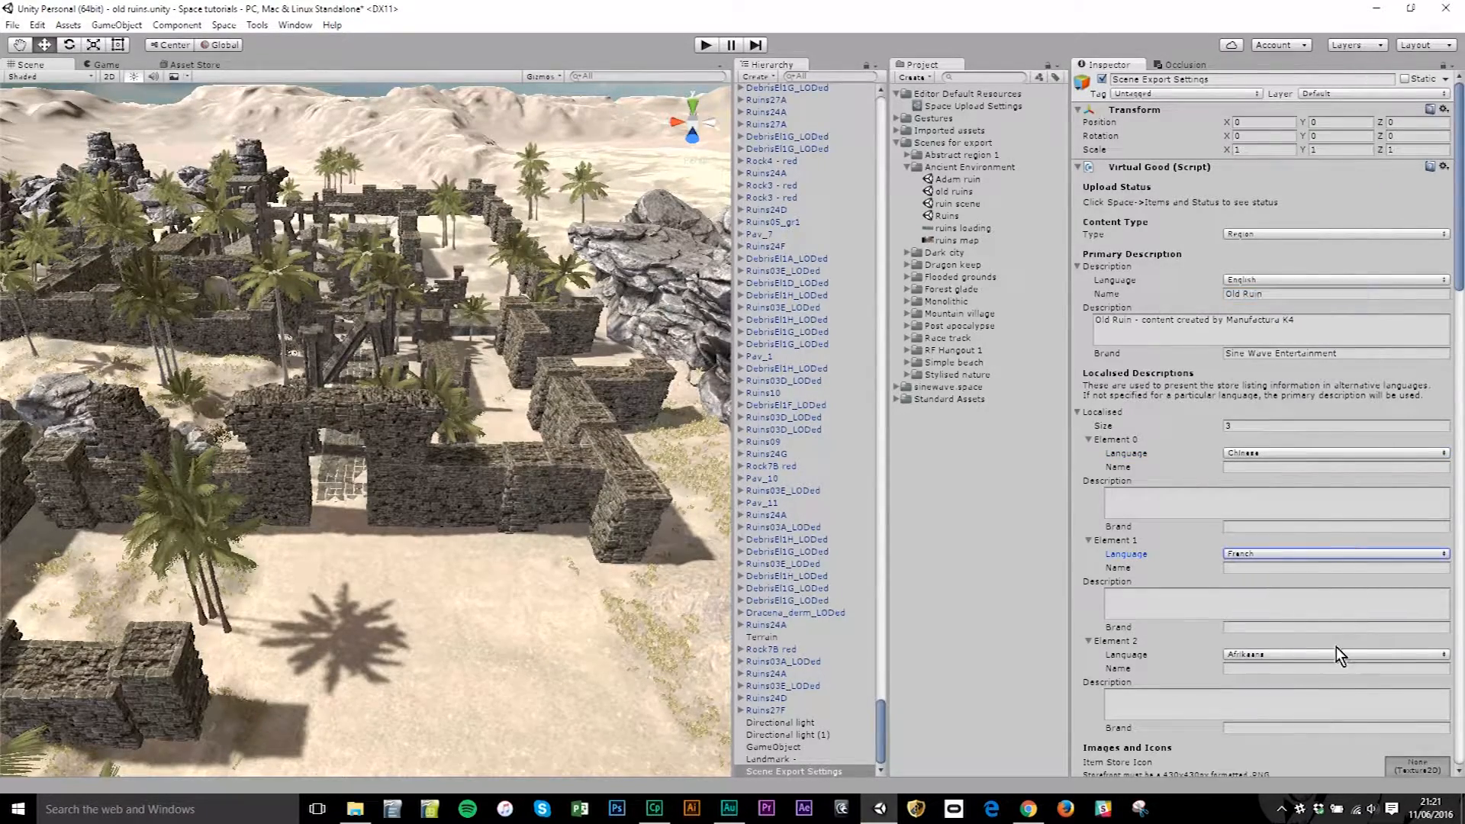
left_click(1298, 653)
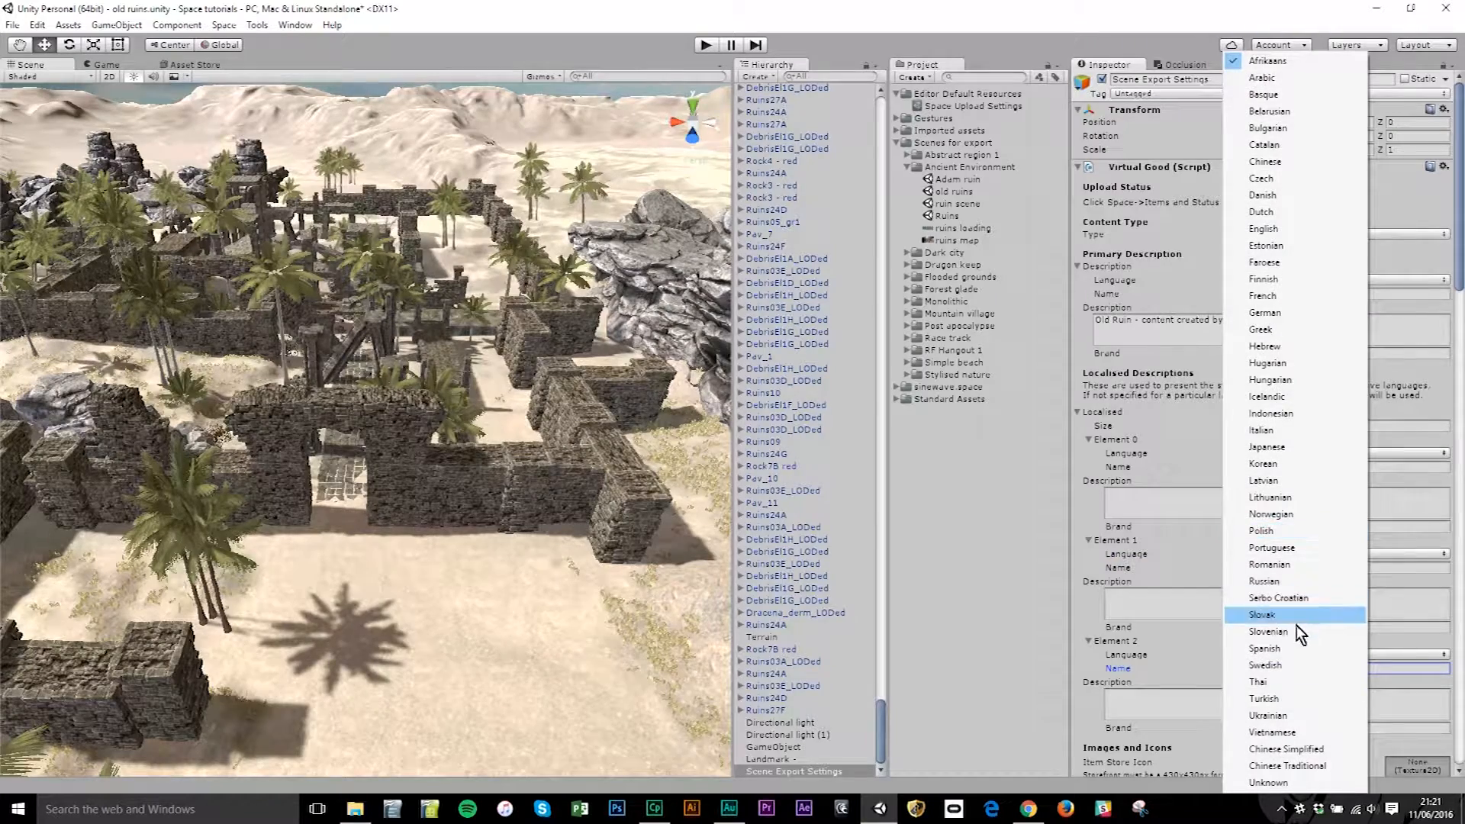
left_click(1283, 649)
left_click(1253, 467)
type("sfdv")
Step: Remove all localised descriptions by setting their size to 0
left_click(1261, 425)
type("0")
key("Return")
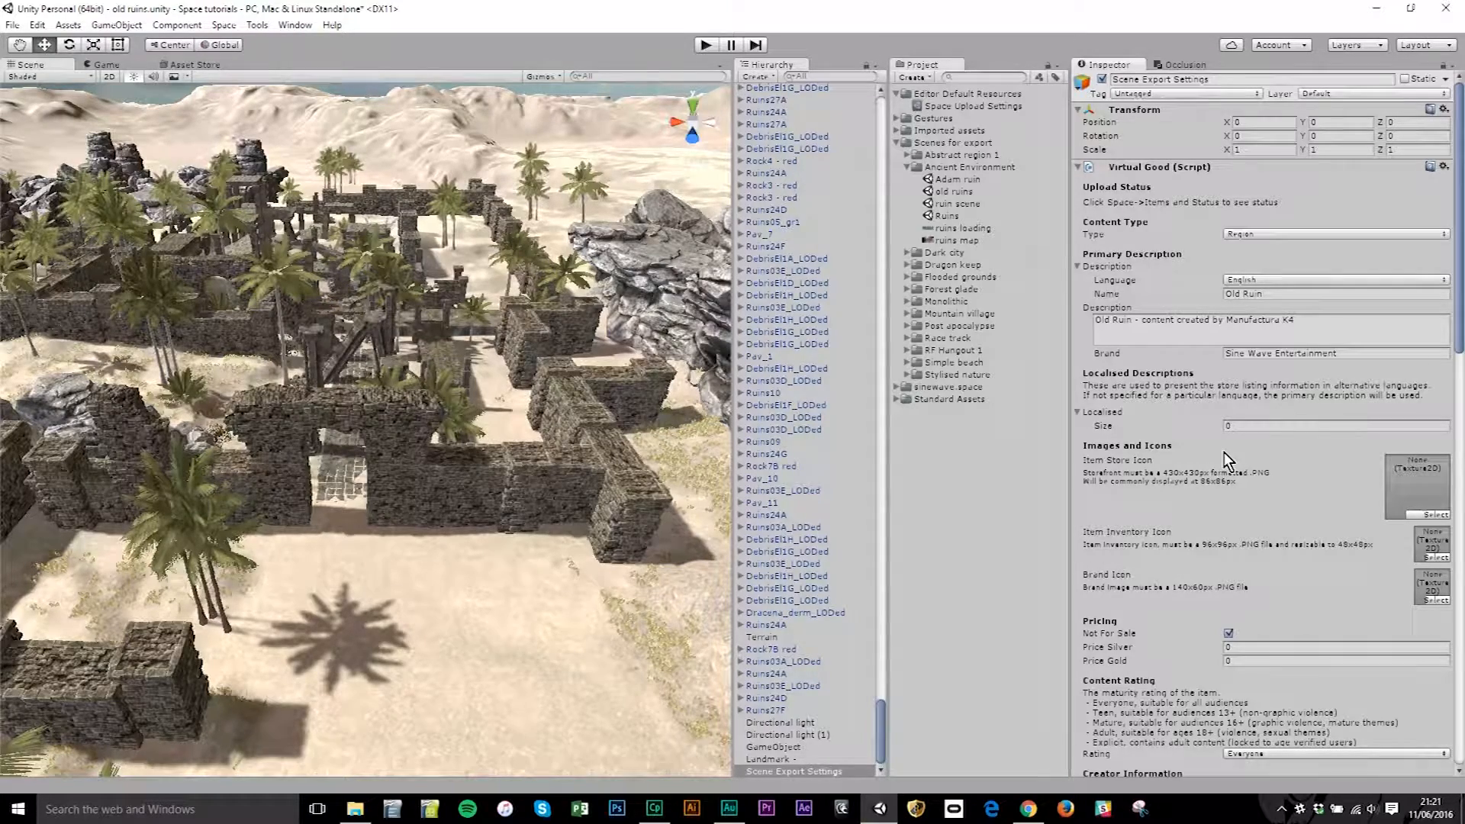
Step: Set the item's content rating to Everyone
scroll(1228, 460, "down", 2)
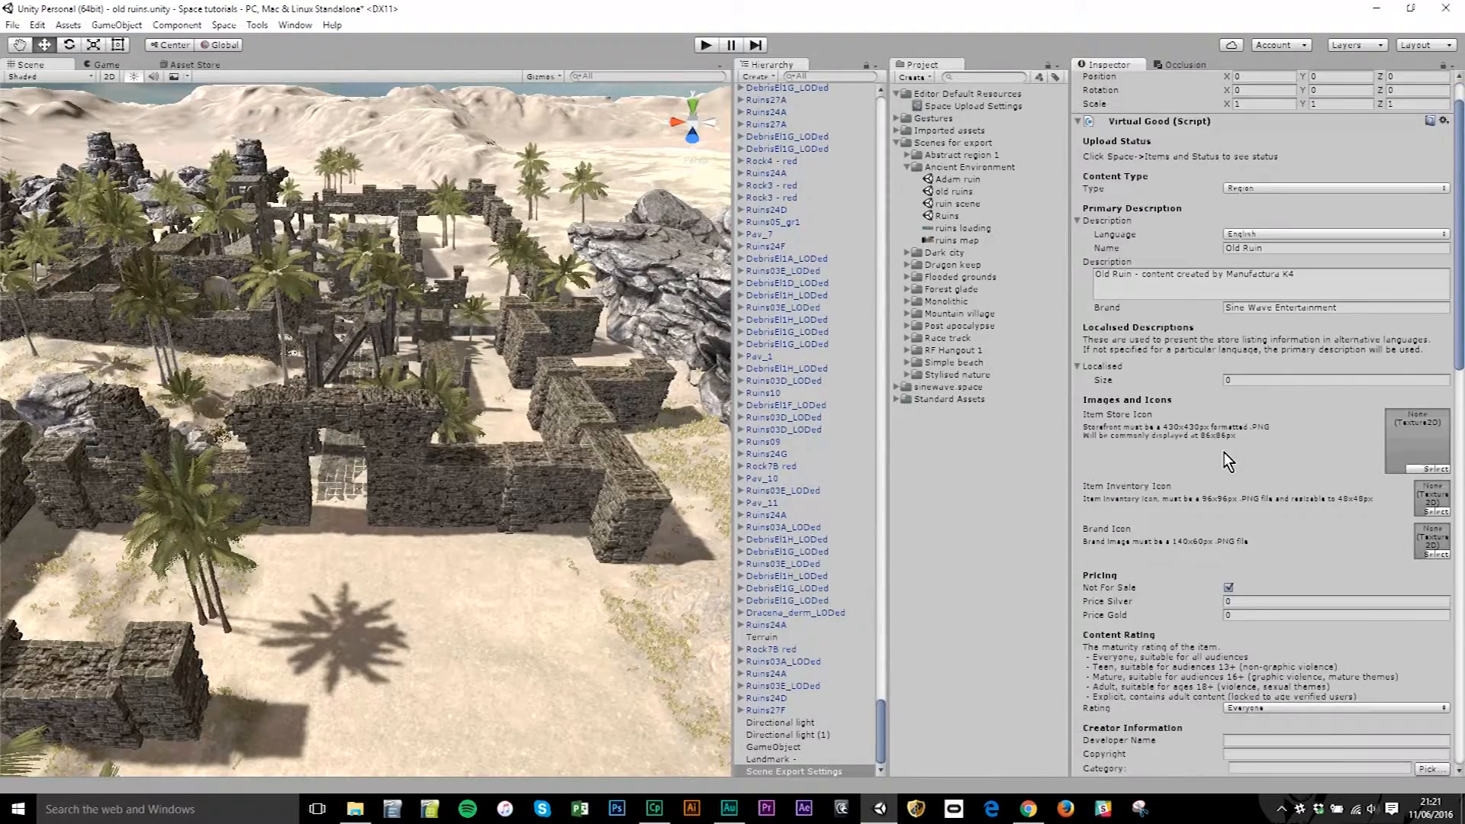
scroll(1209, 618, "down", 2)
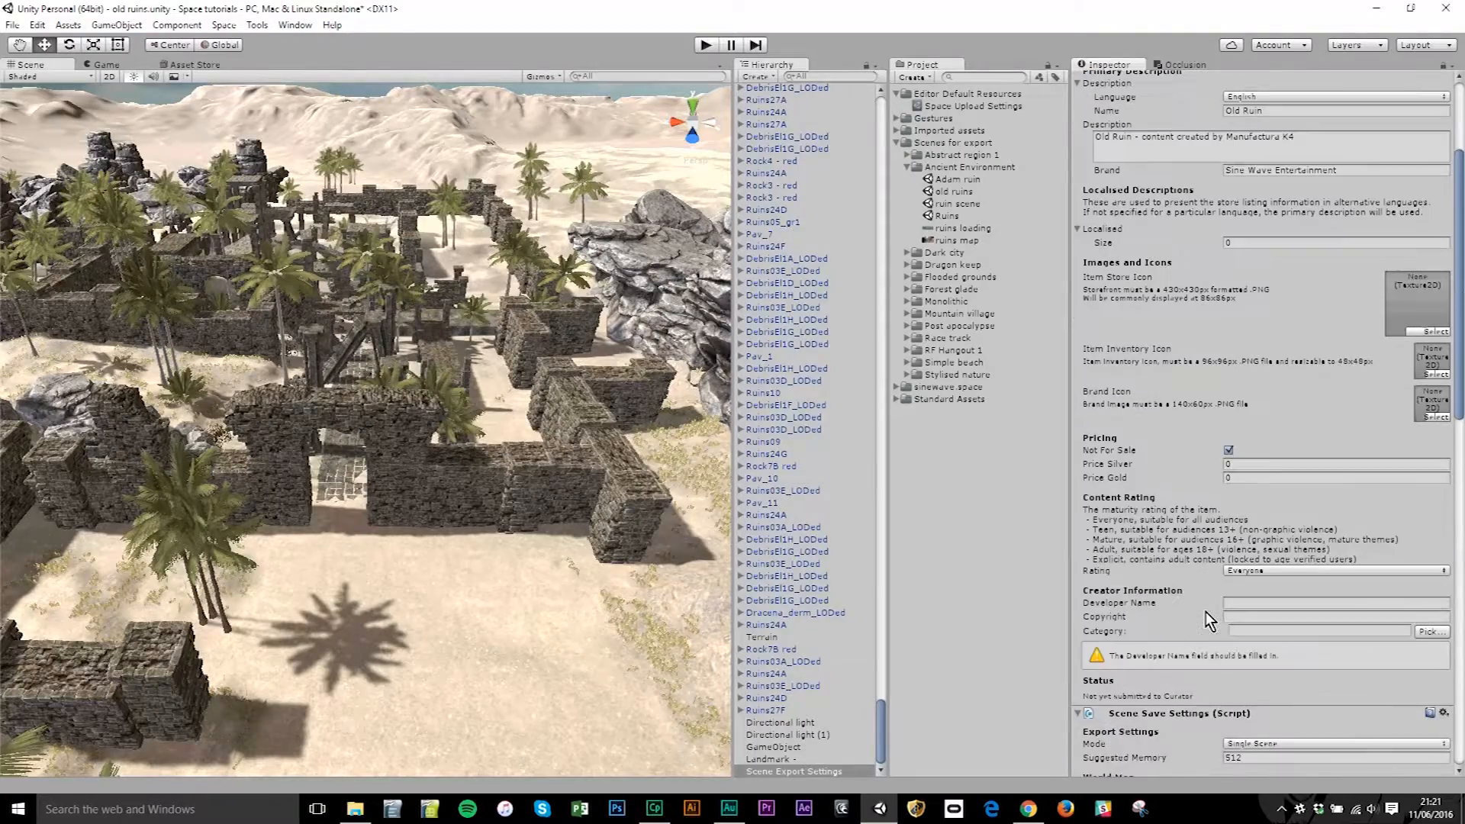
left_click(1297, 570)
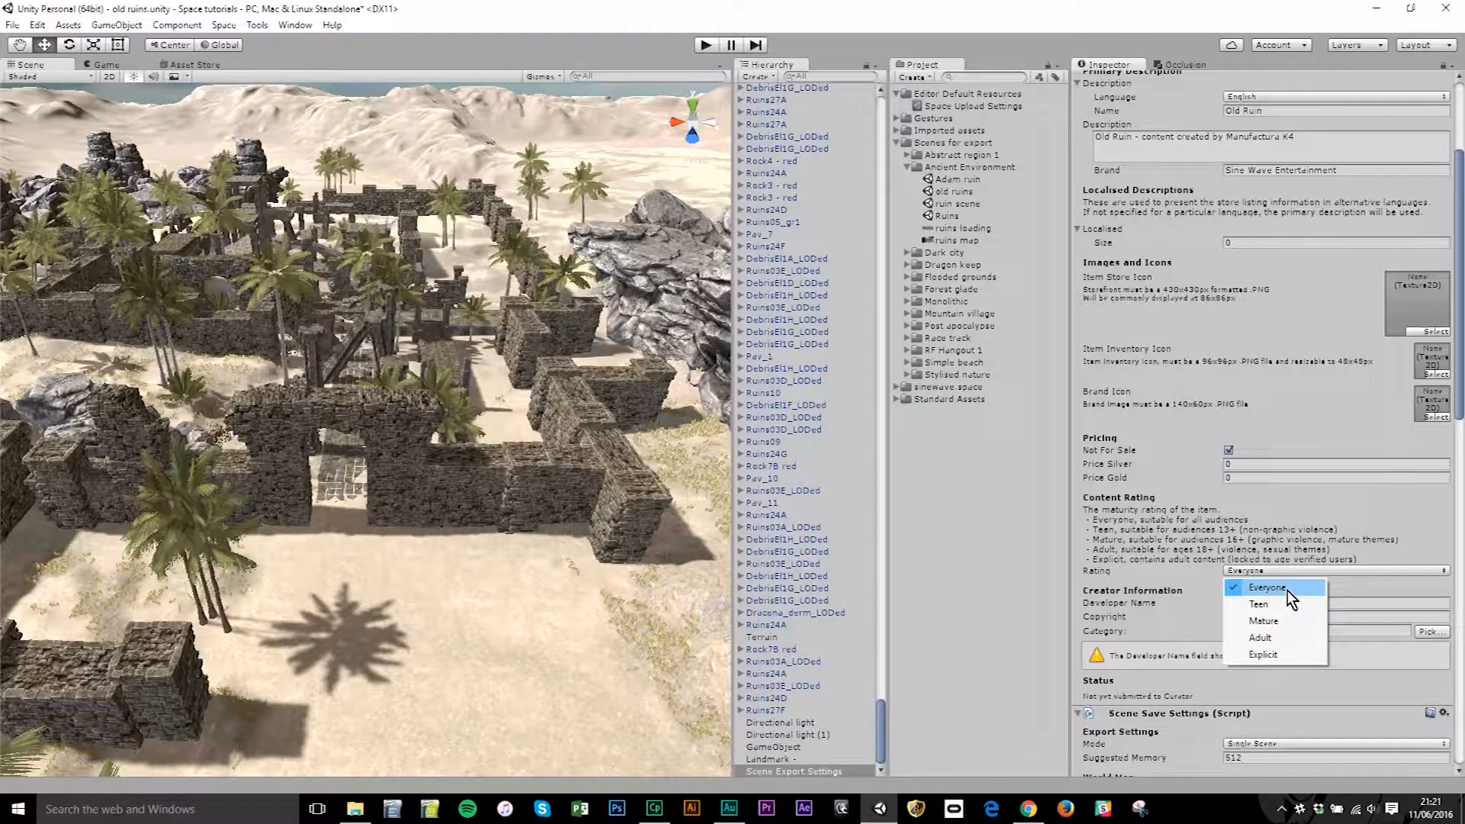
left_click(1267, 587)
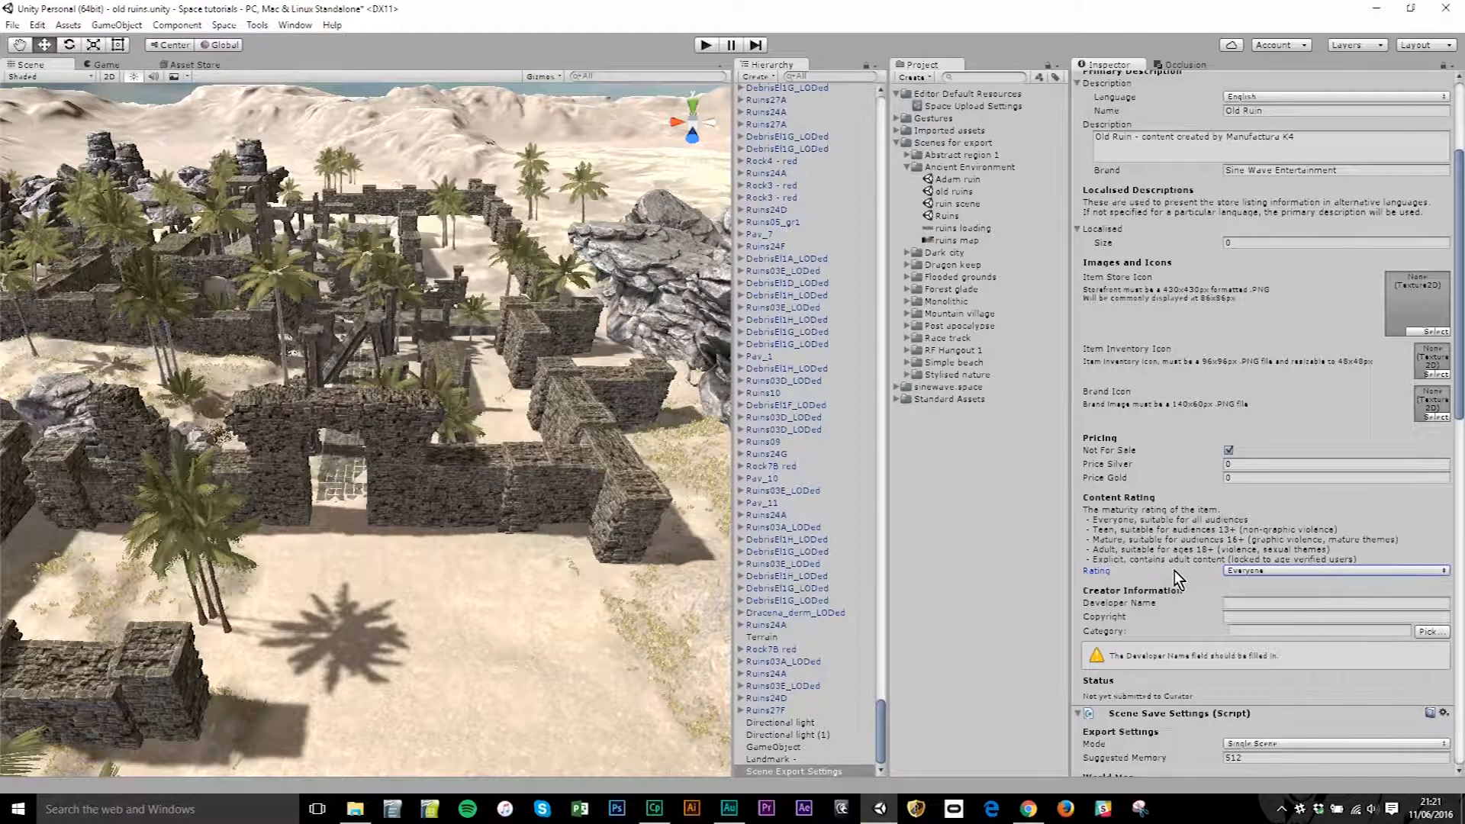
Step: Fill in the creator information with developer name "Sine Wave Entertainment" and copyright "(c) Sine Wave Entertainment Ltd."
left_click(1223, 603)
type("Sine Wave Entertainment")
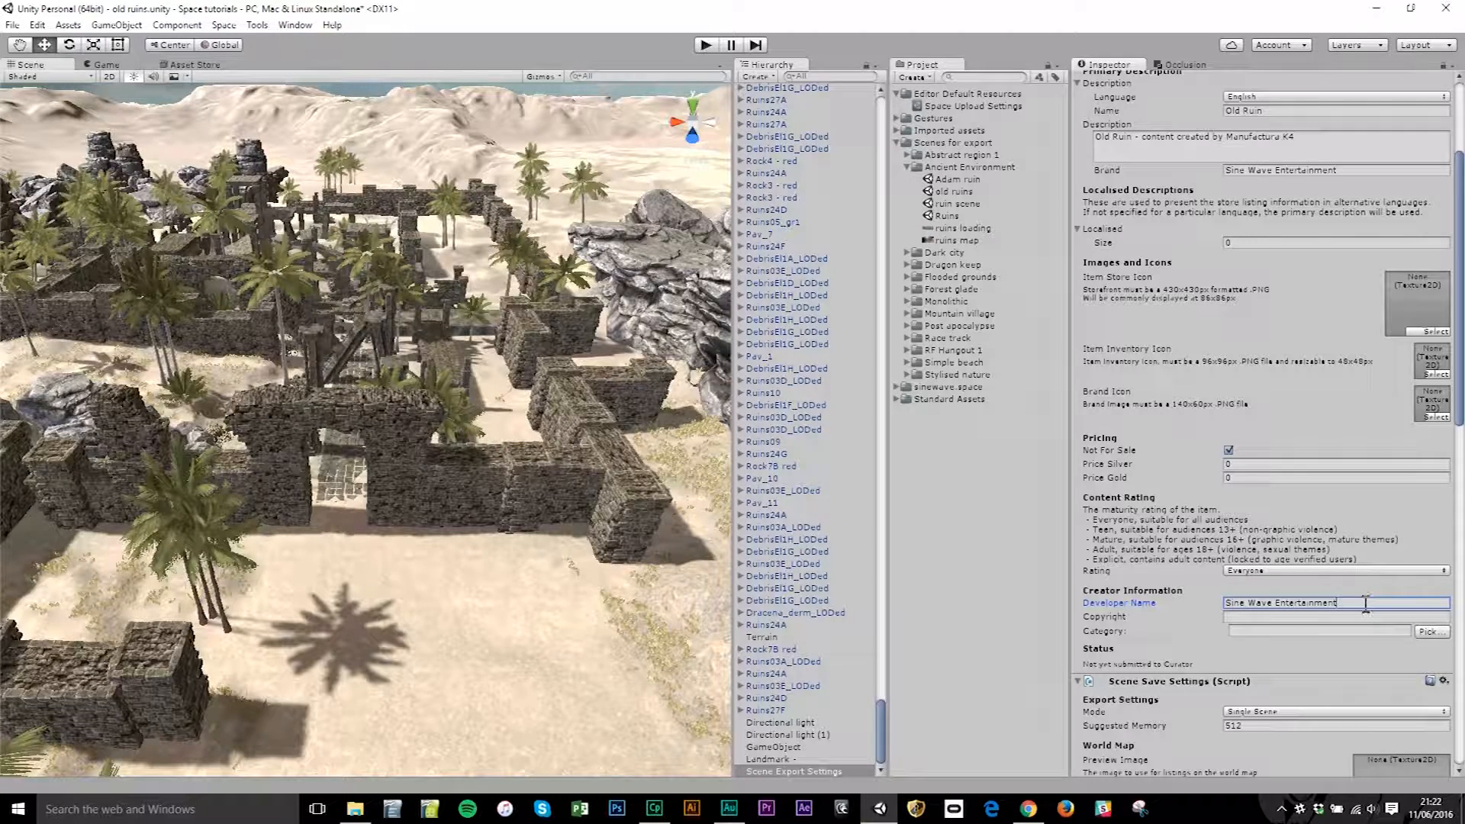
key("Tab")
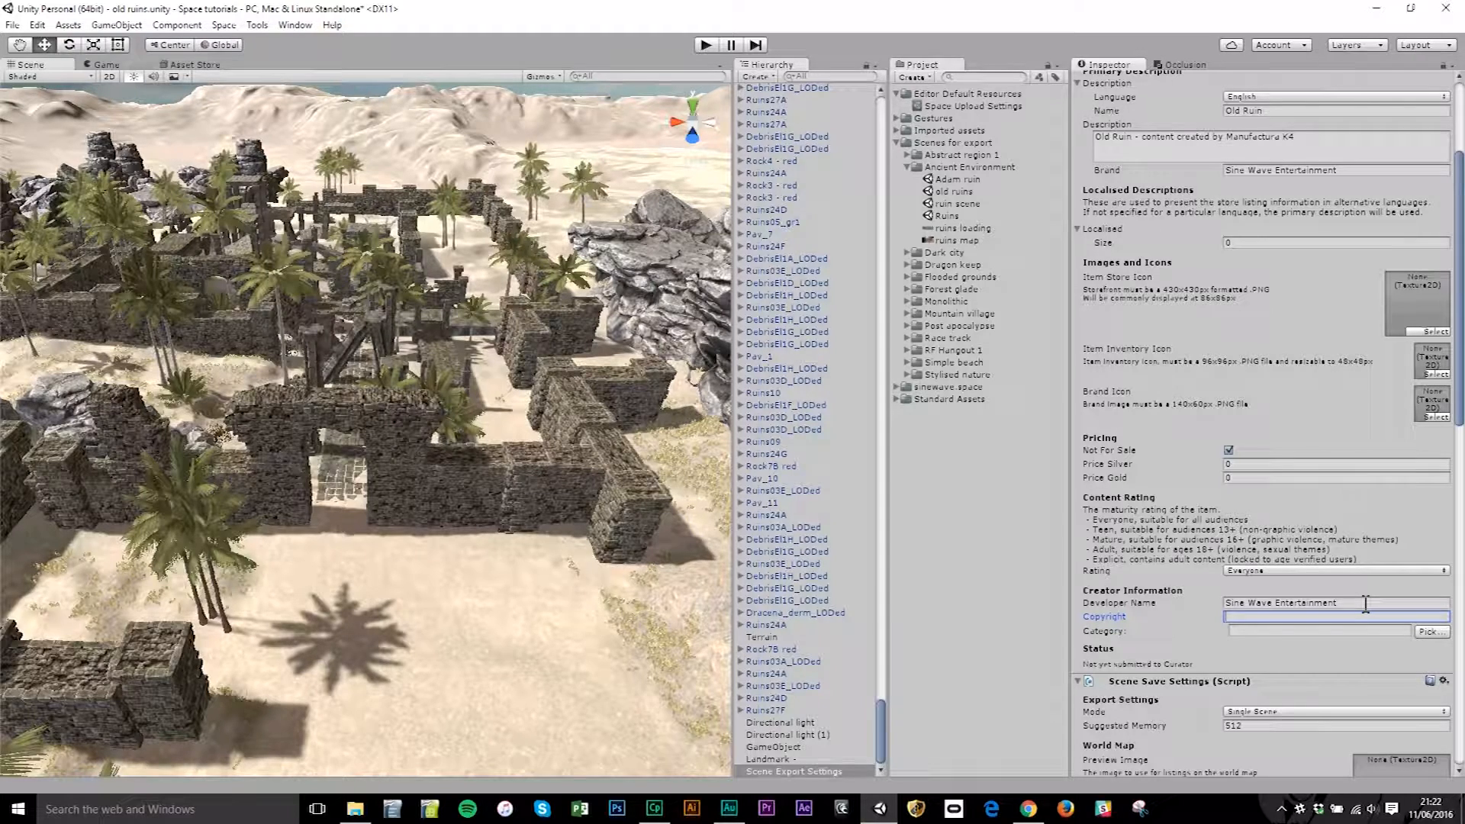
type("(c)")
type("Sine Wave Entertainment")
type("Ltd.")
key("Tab")
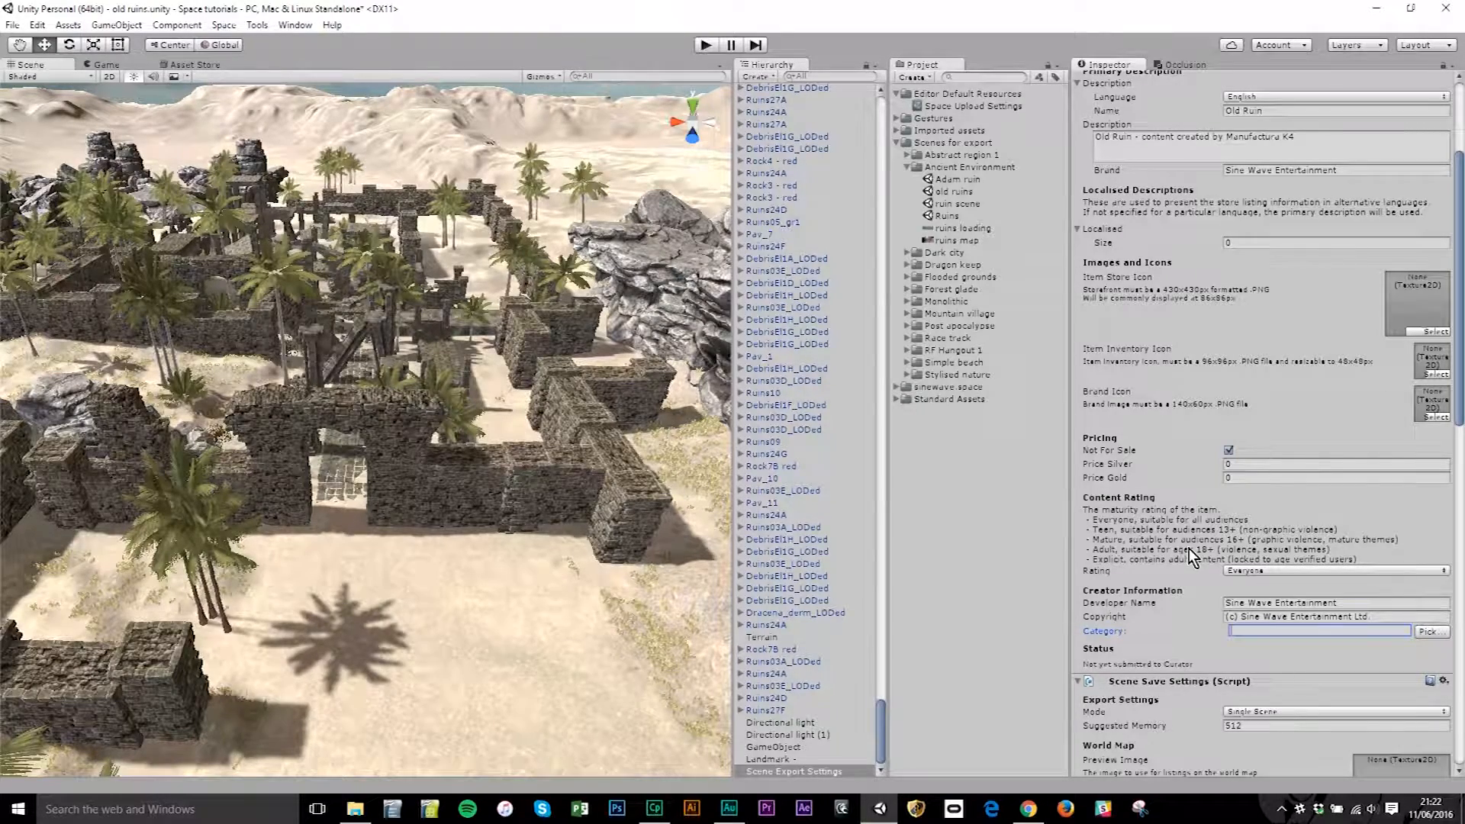
Step: Pick Room/Serene as the item's category in the creator information
left_click(1439, 636)
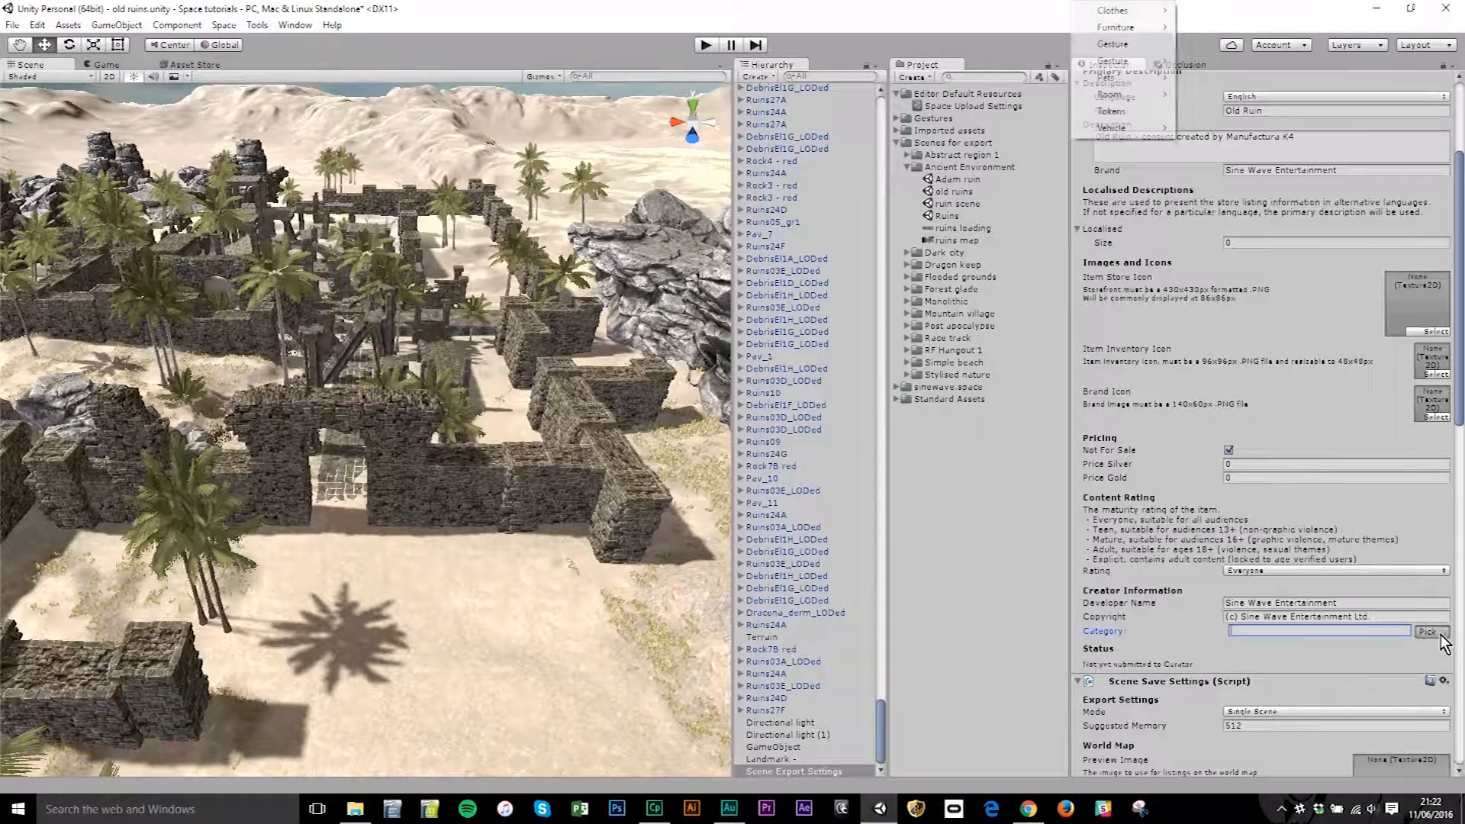
mouse_move(1145, 95)
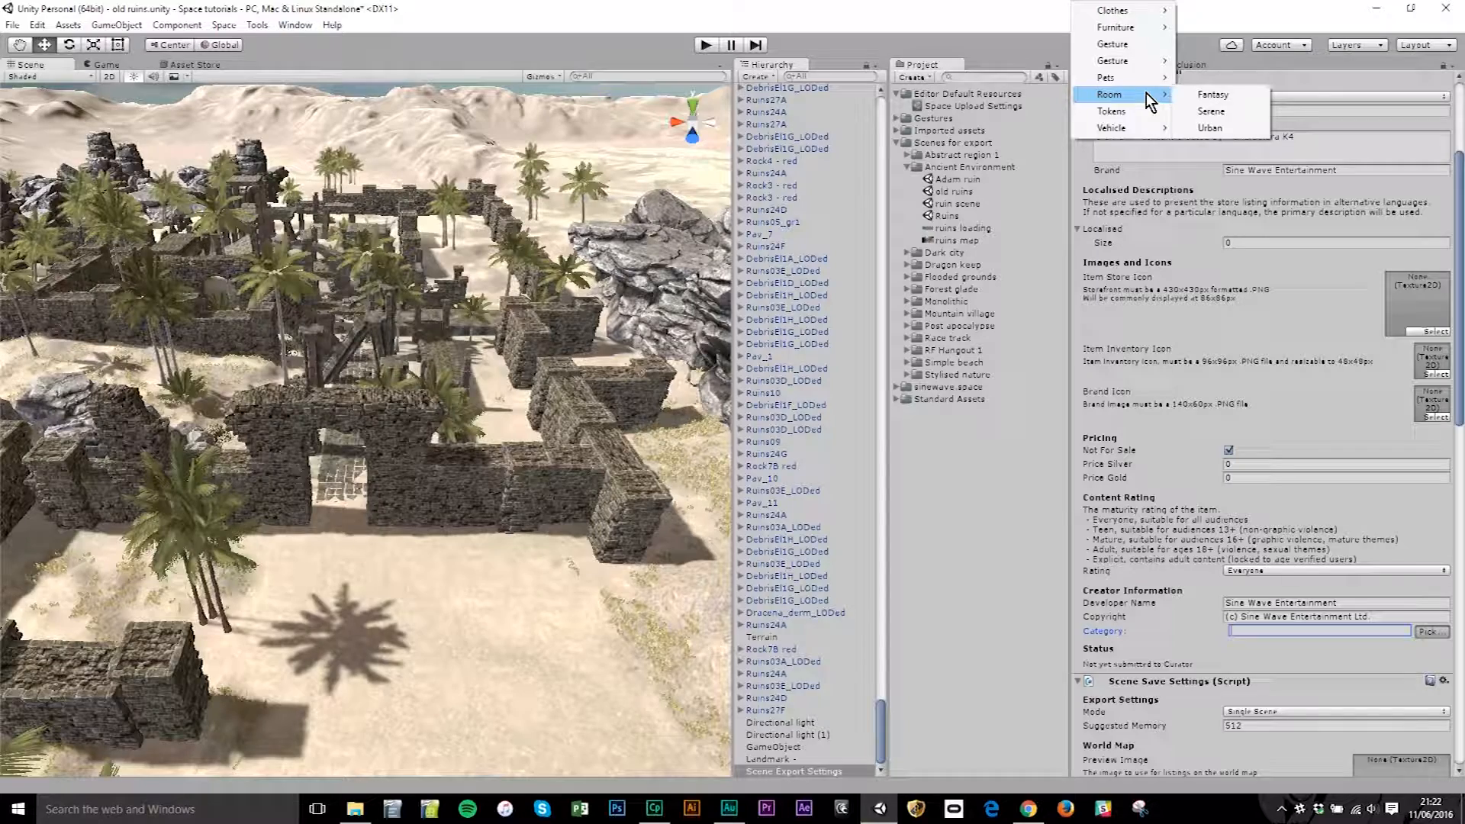
left_click(1245, 126)
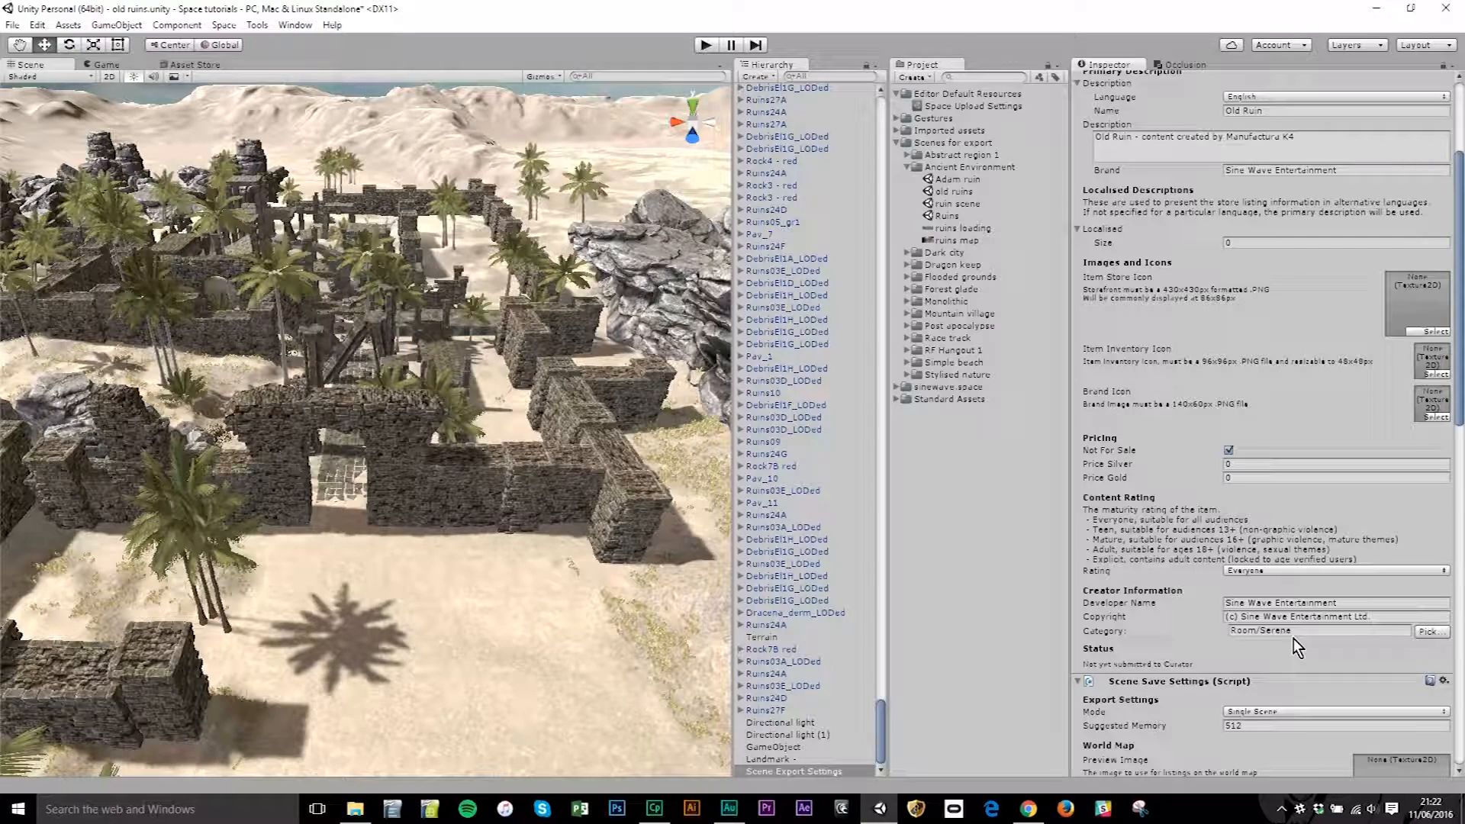
left_click_drag(1292, 632, 1261, 634)
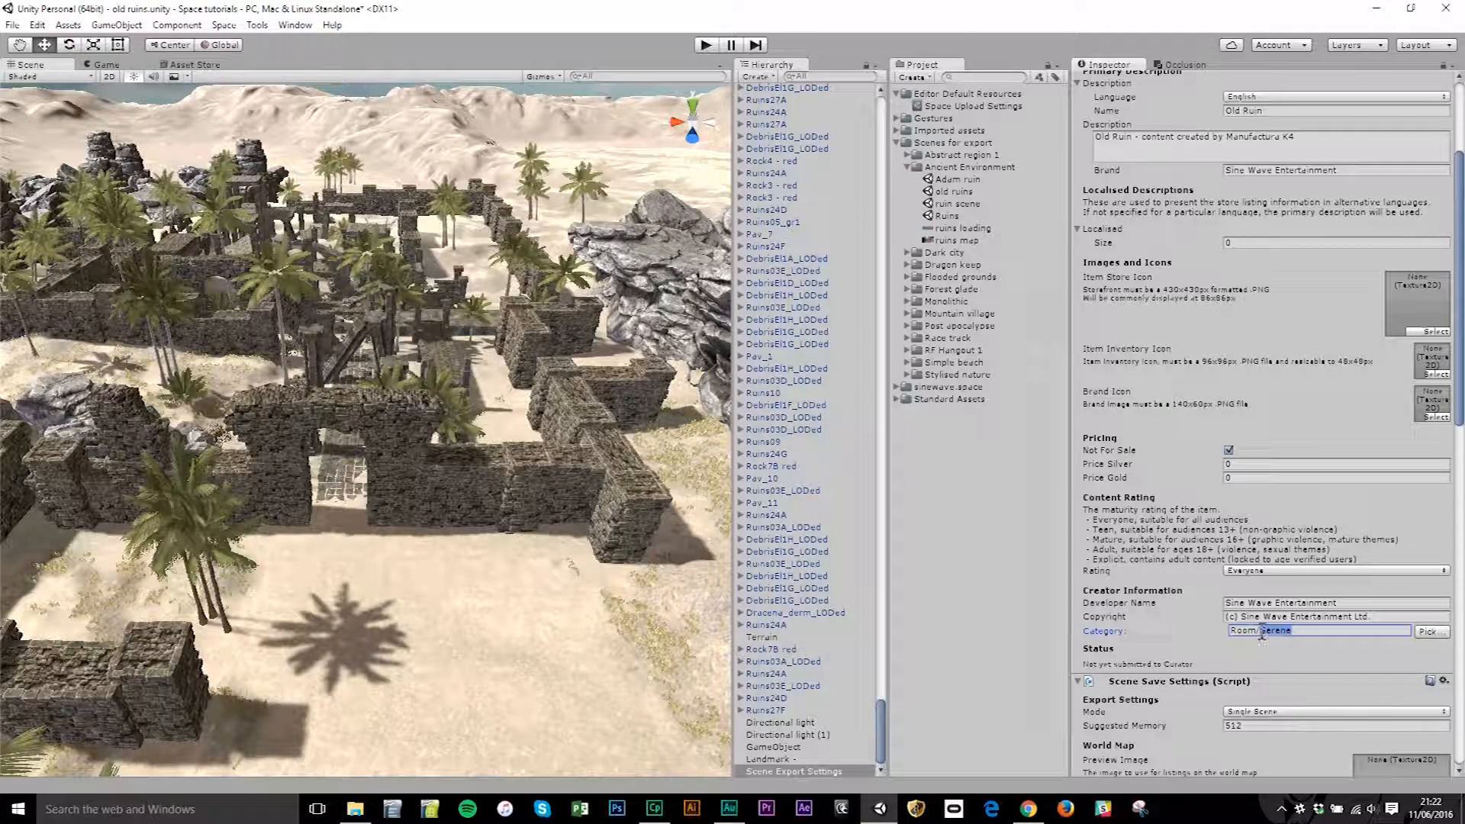
left_click(1308, 648)
scroll(1307, 657, "down", 1)
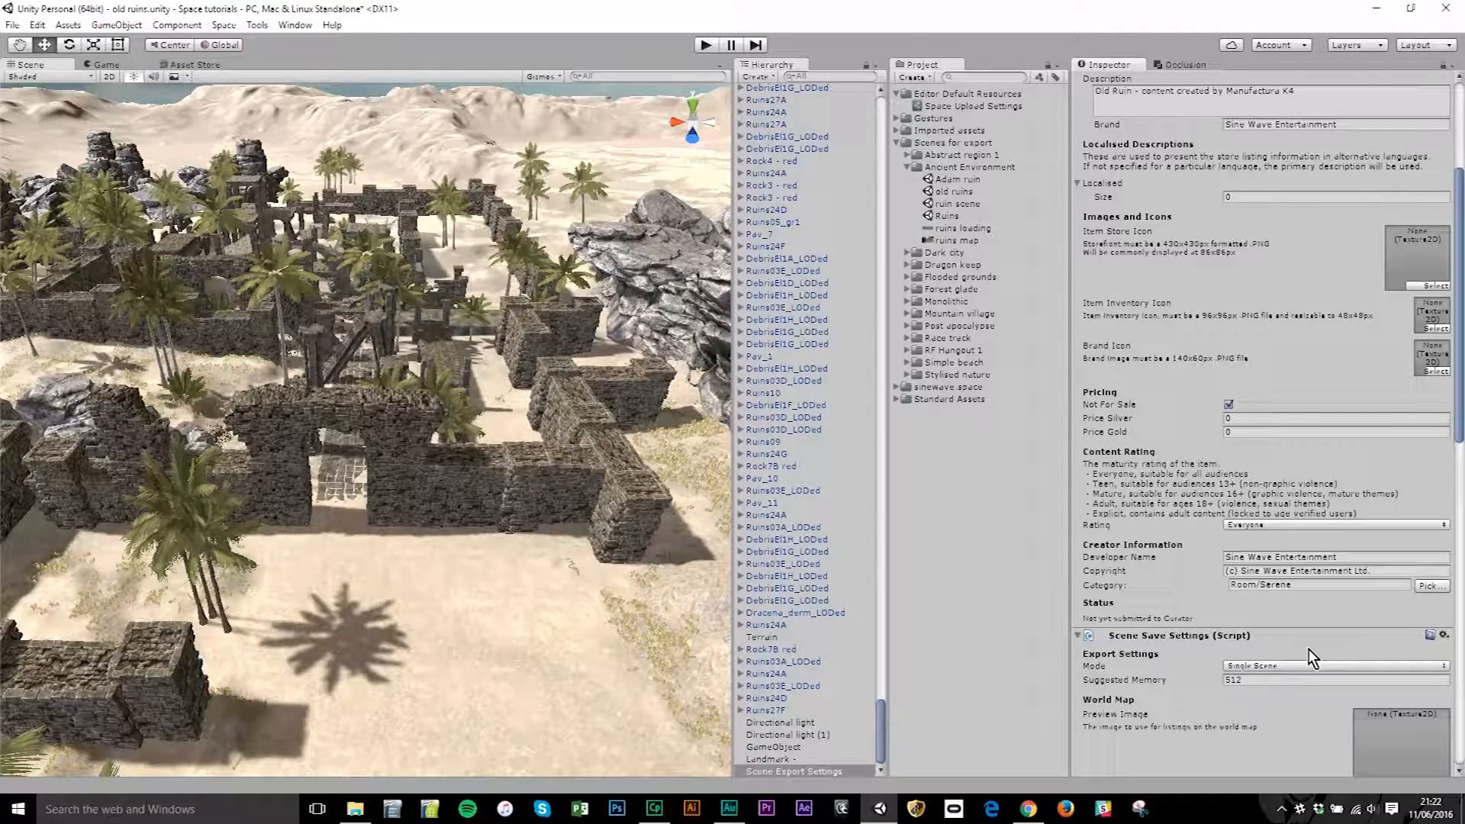
scroll(1308, 649, "up", 5)
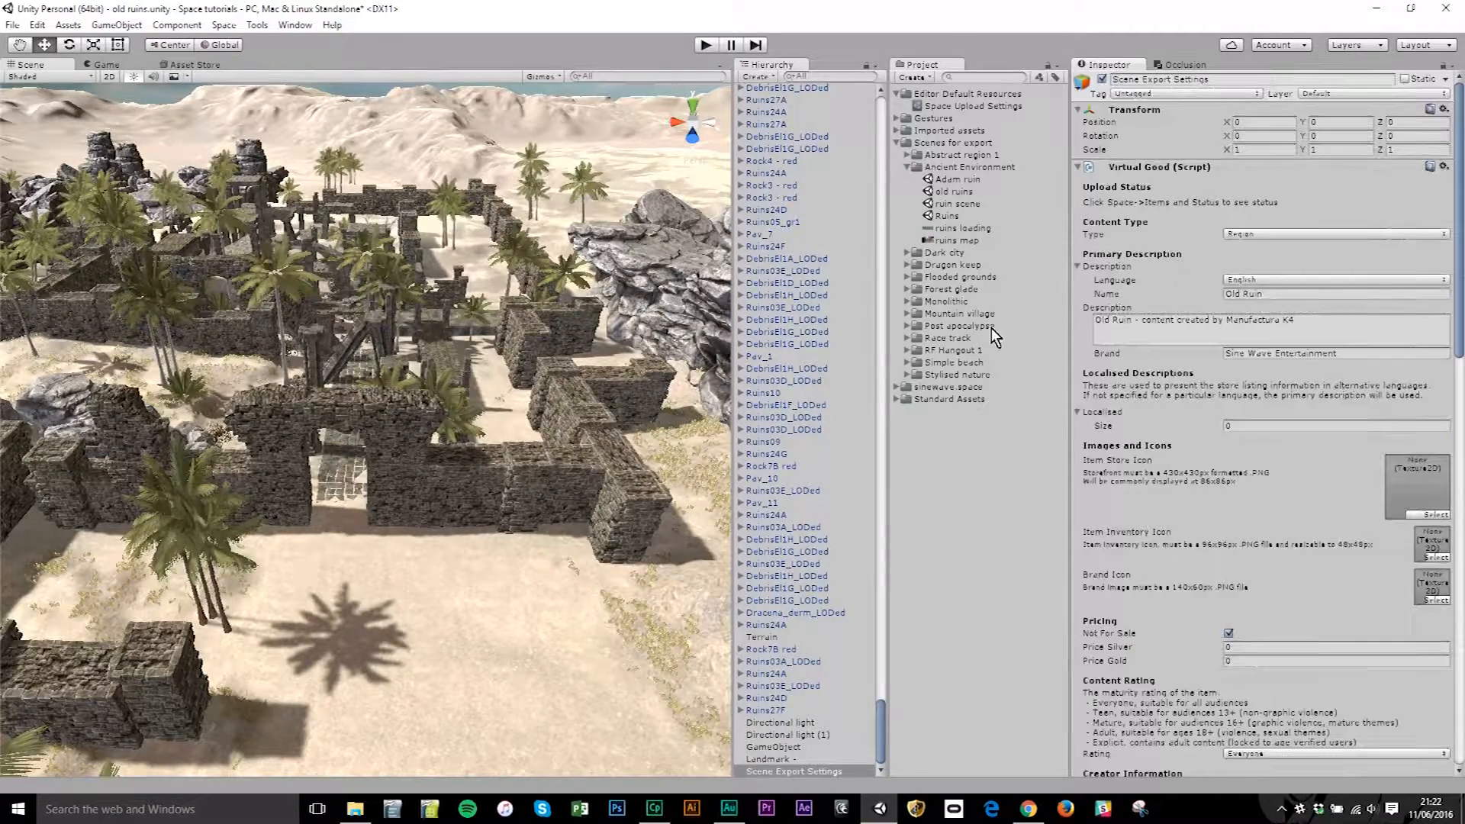
scroll(1209, 696, "down", 5)
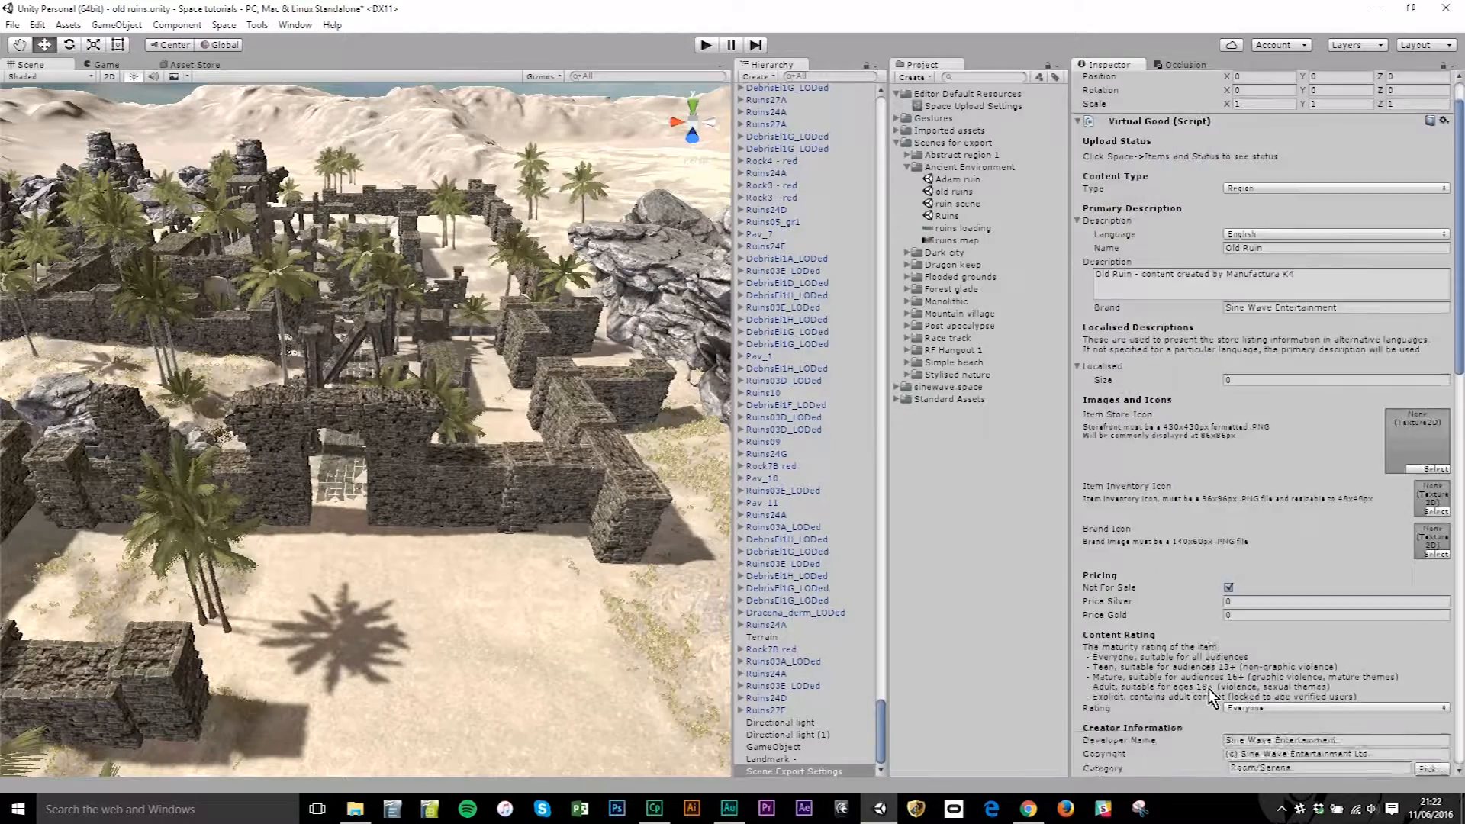
scroll(1211, 694, "down", 2)
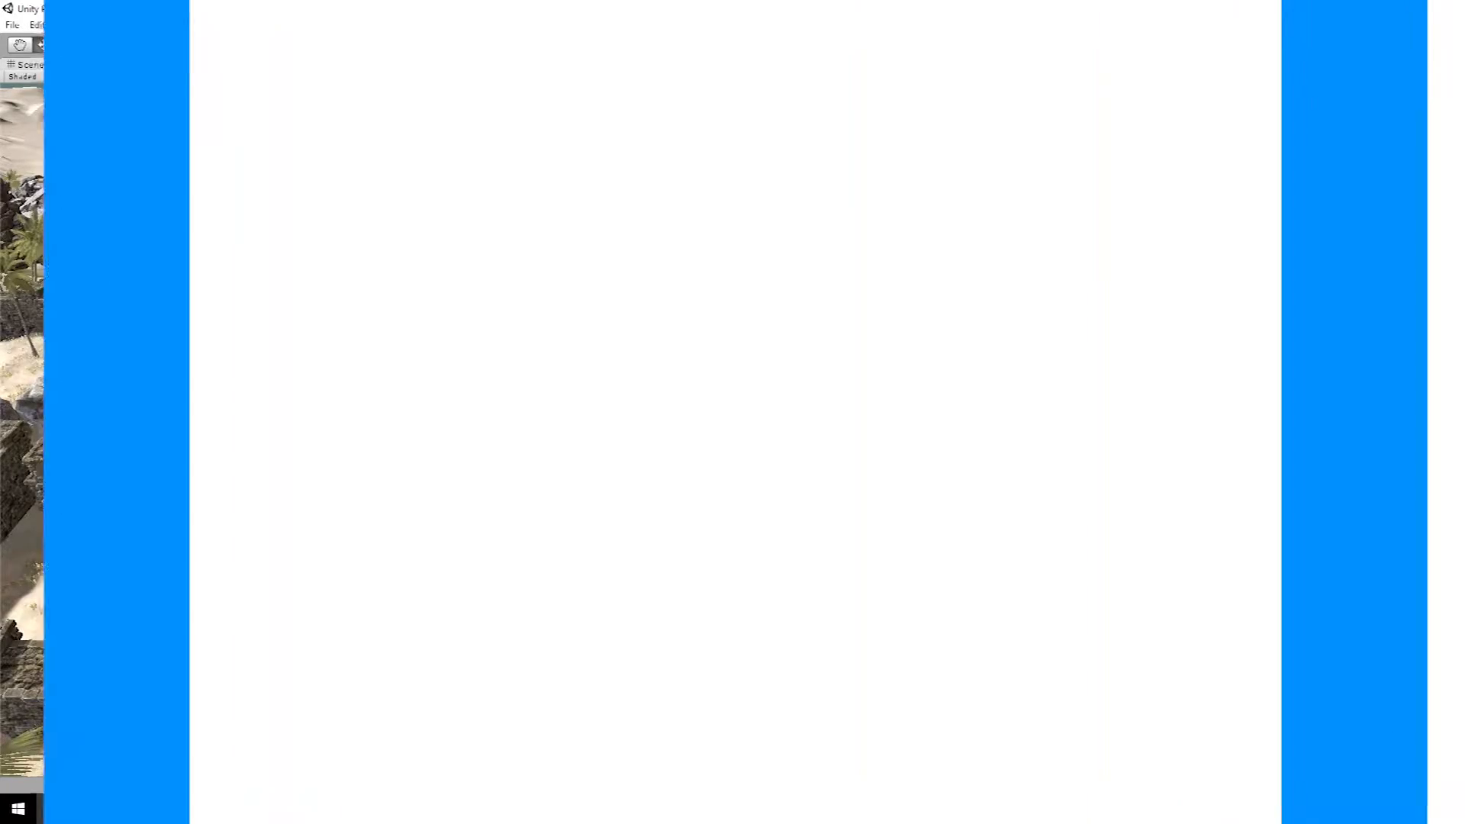